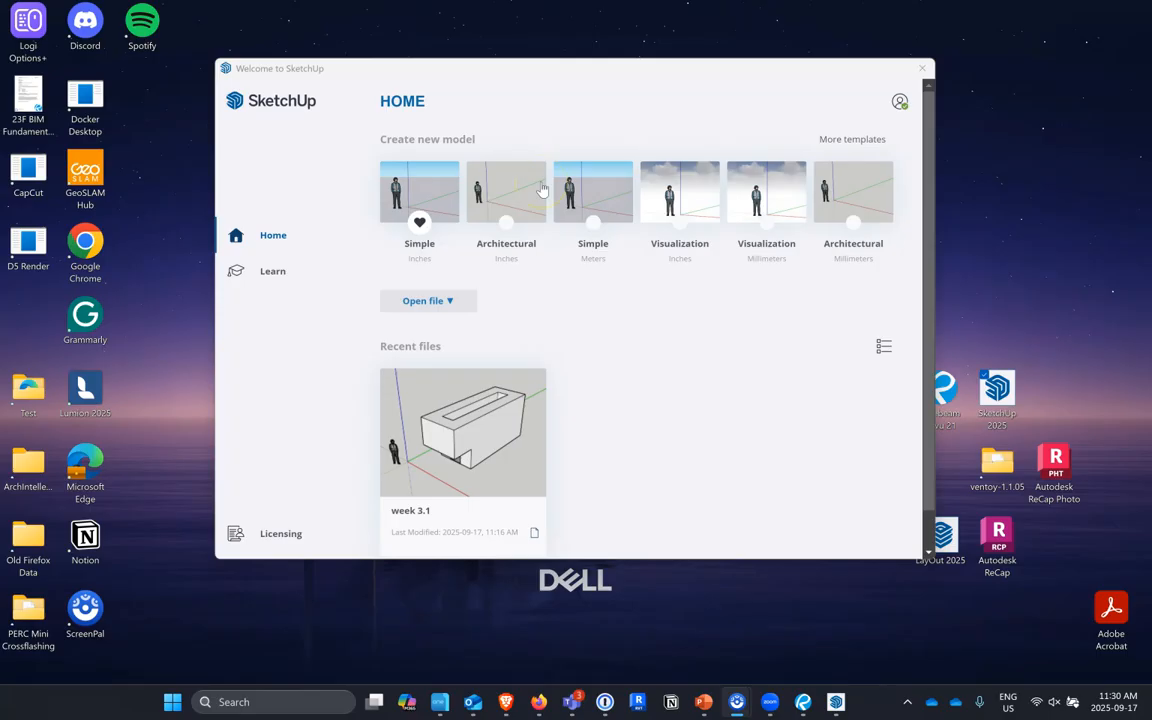
Create a new model from the Architectural Inches template and ignore the extension update notice
click(525, 183)
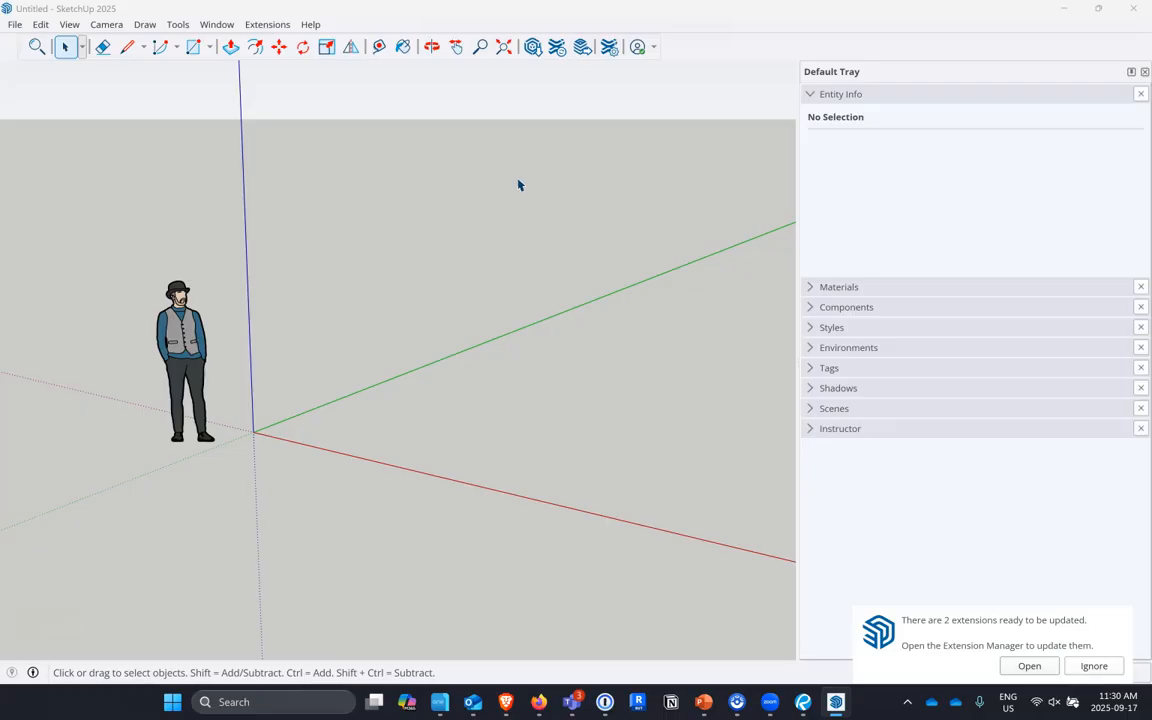
click(1094, 665)
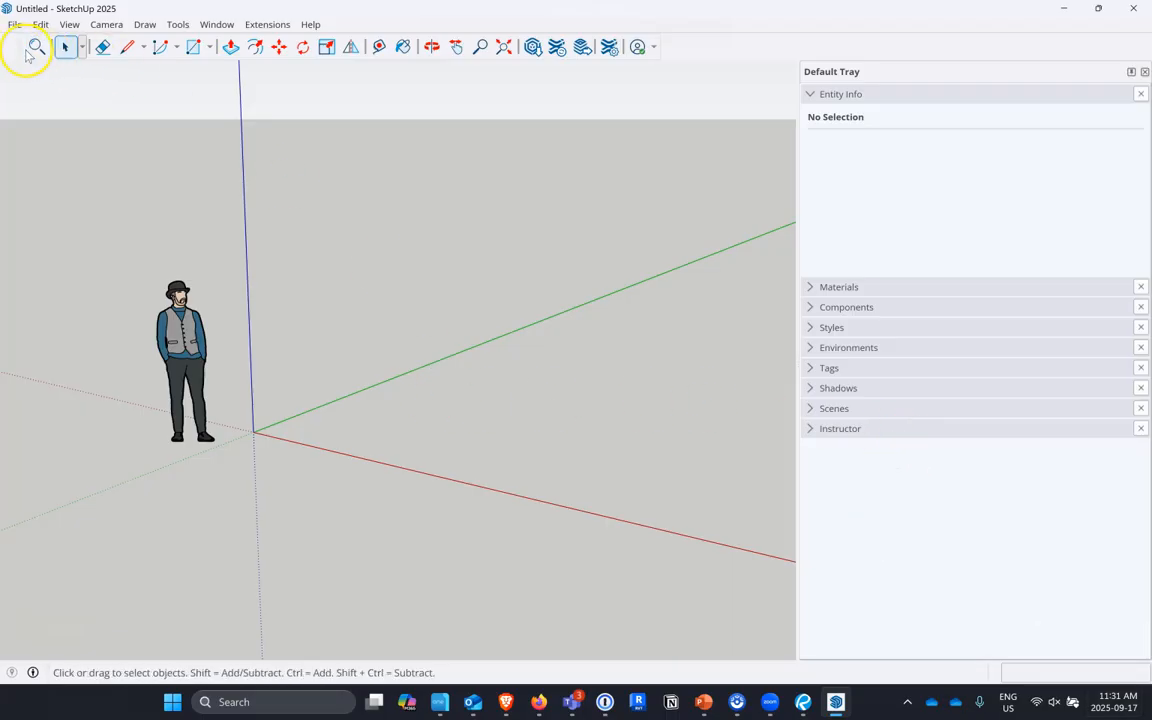
Undock the main toolbar, dock it again directly below the menu bar, and dismiss the mail notification
drag(23, 46, 8, 230)
drag(17, 80, 3, 46)
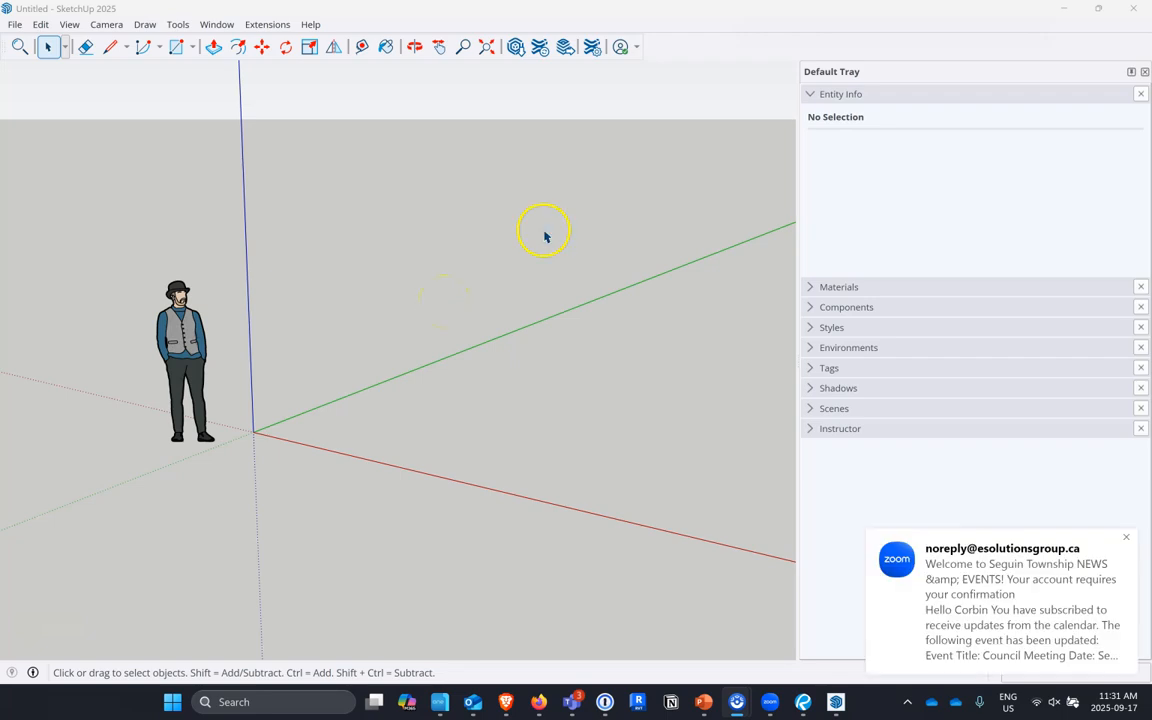
click(1126, 538)
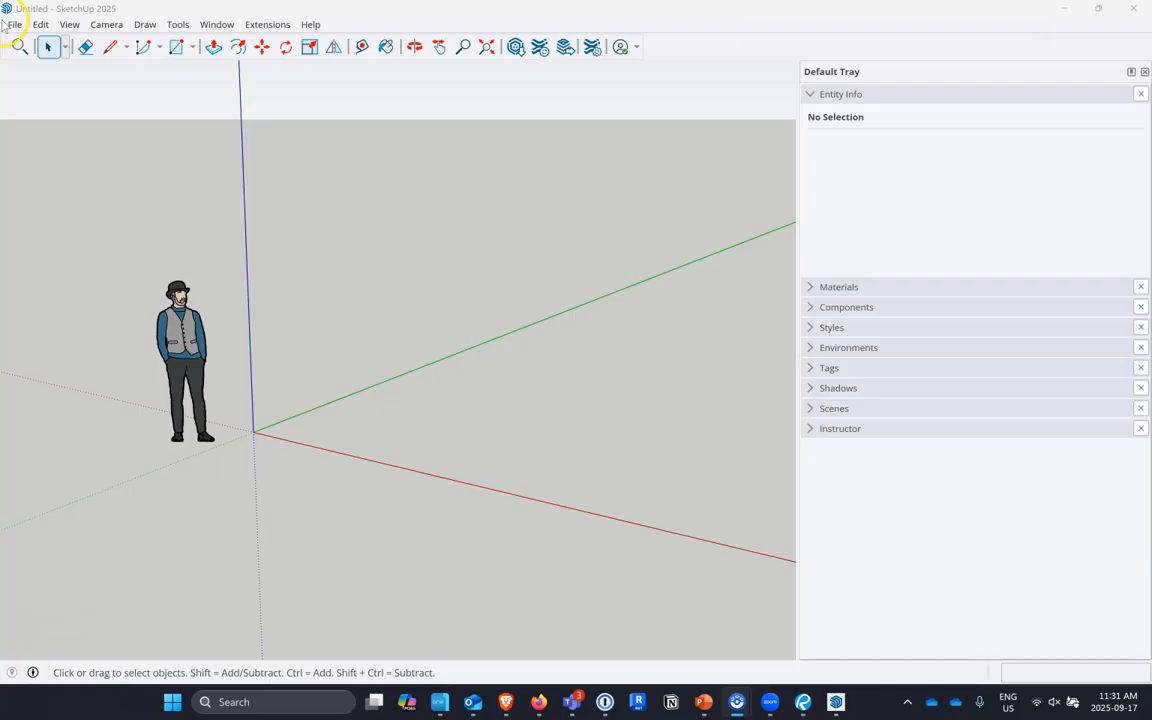
click(118, 26)
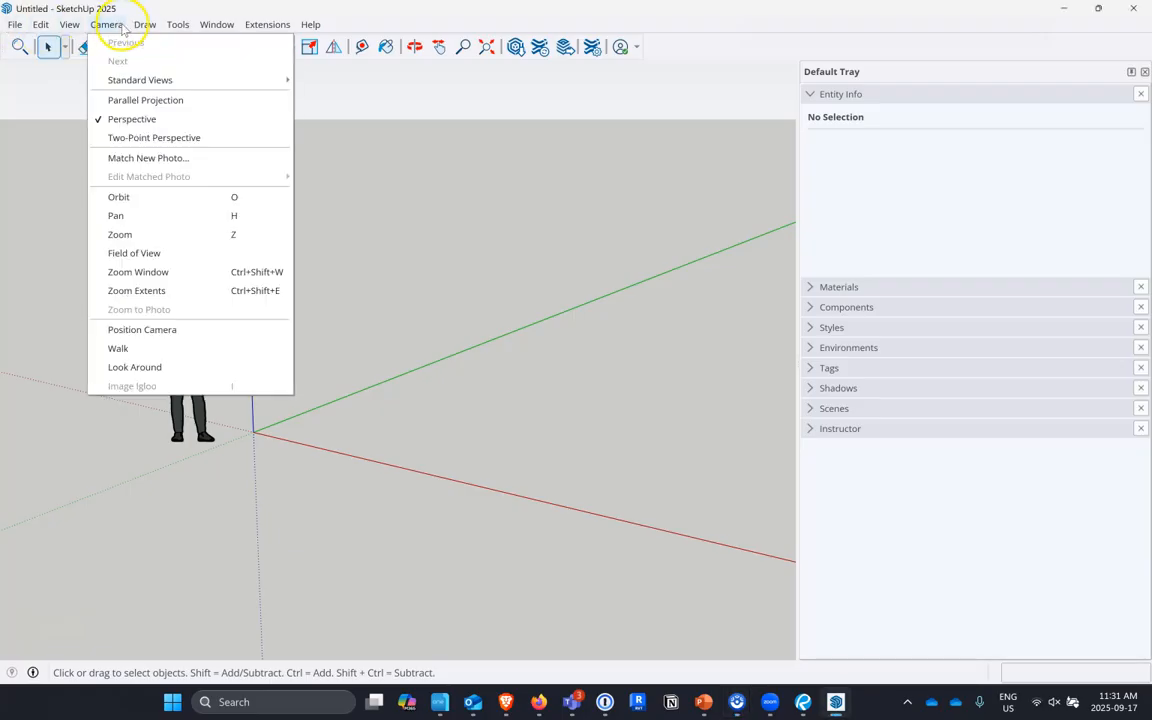
click(214, 26)
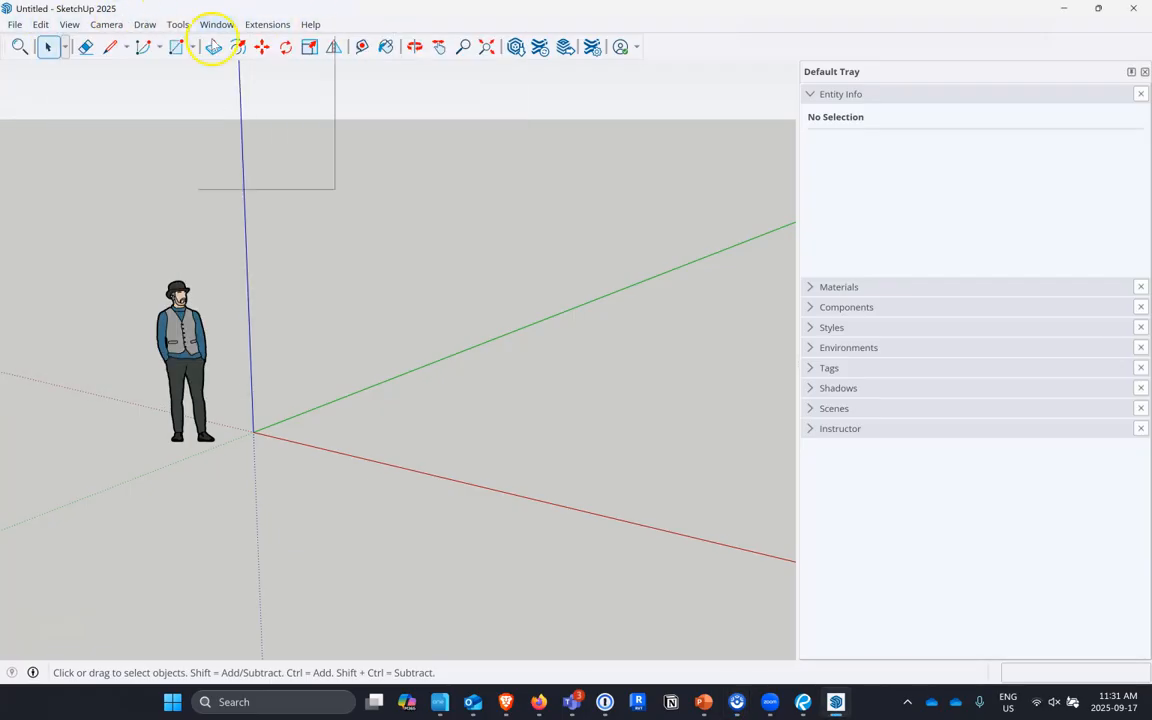
click(628, 373)
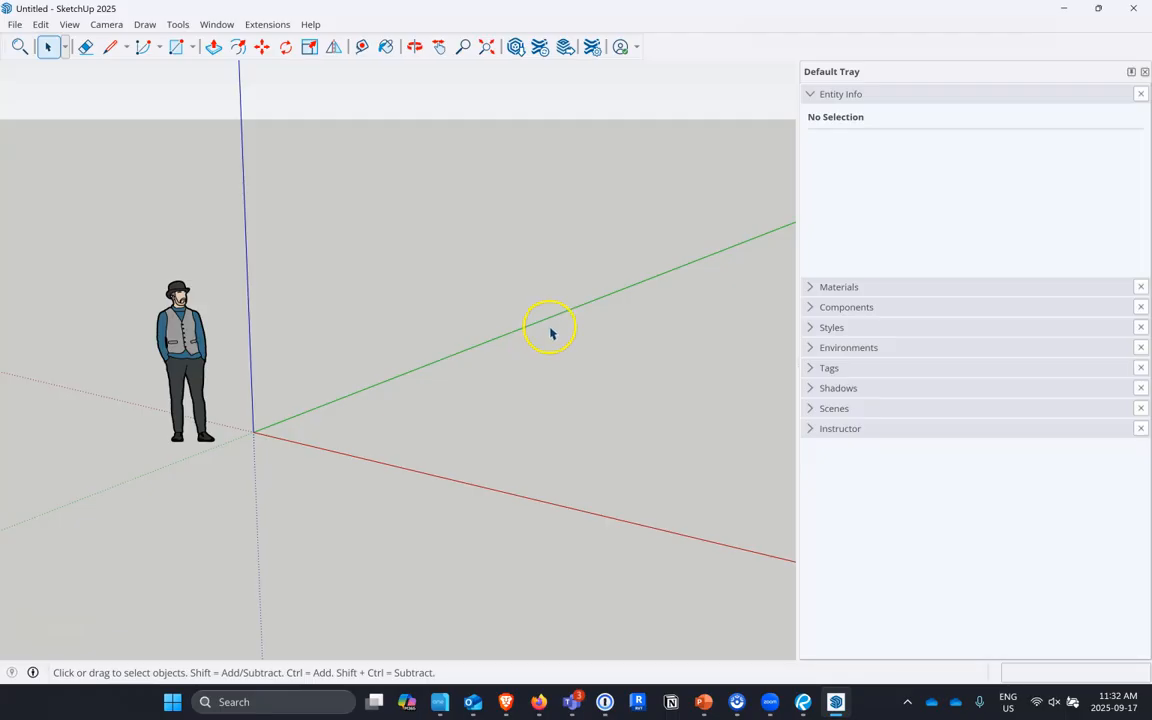
Draw a line on the ground near the origin, running parallel to the green axis
click(108, 51)
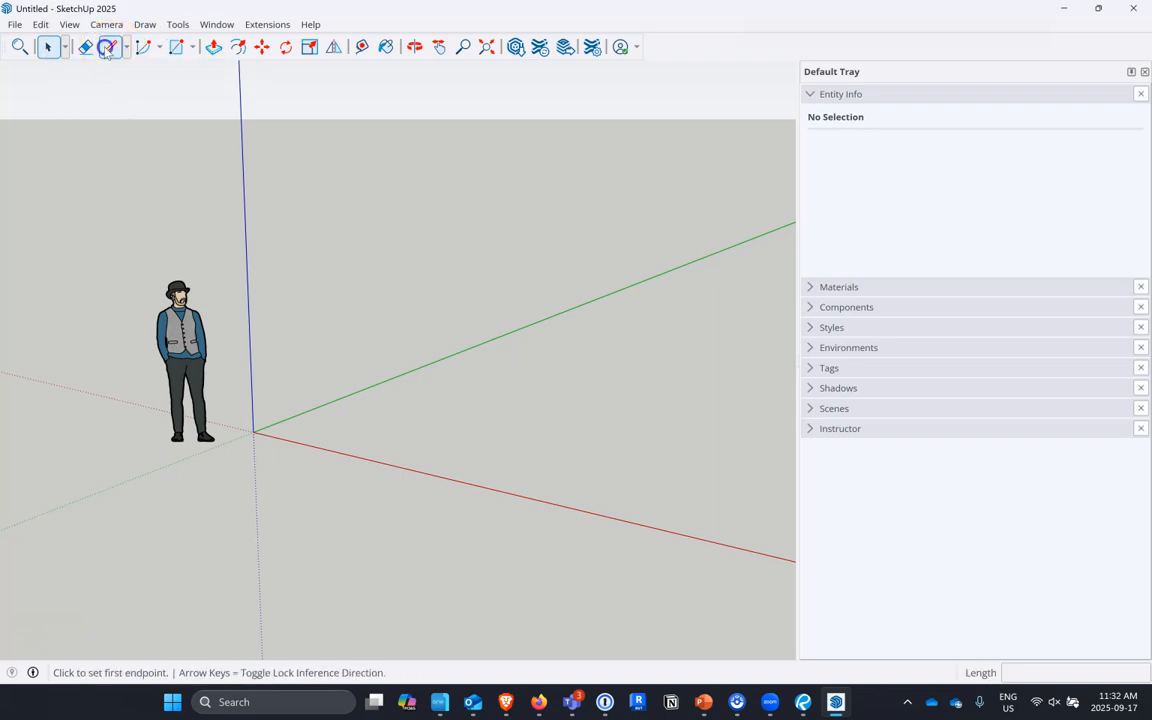
scroll(235, 428, down, 2)
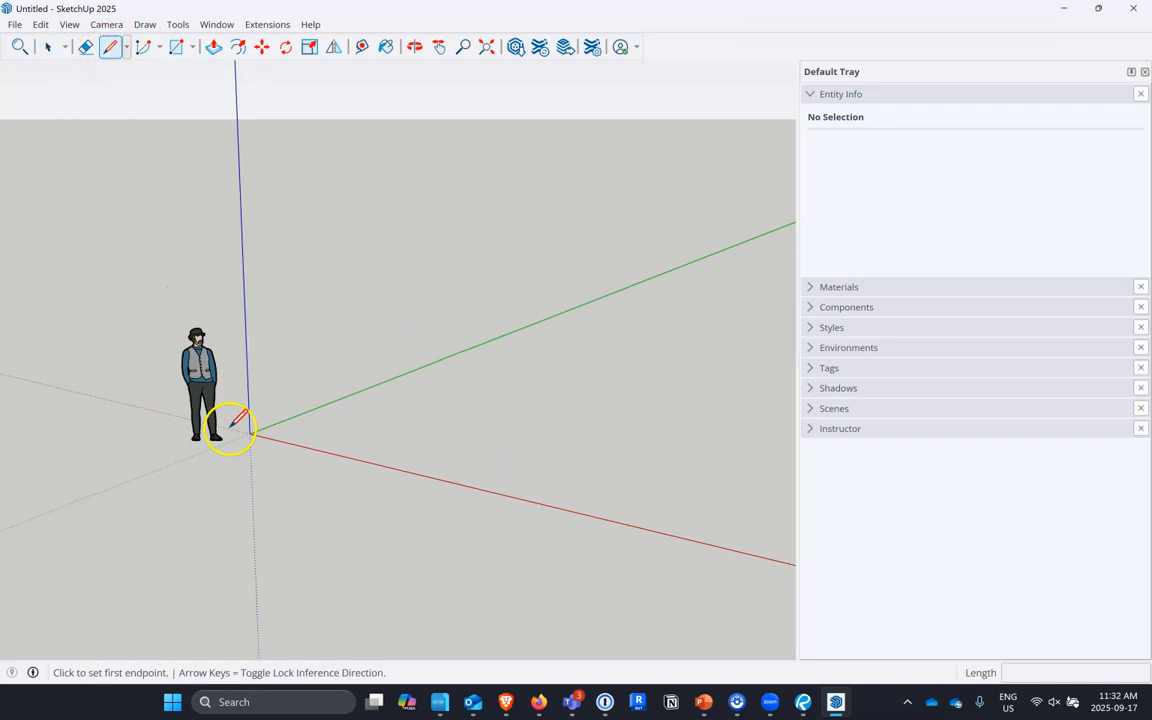
click(365, 436)
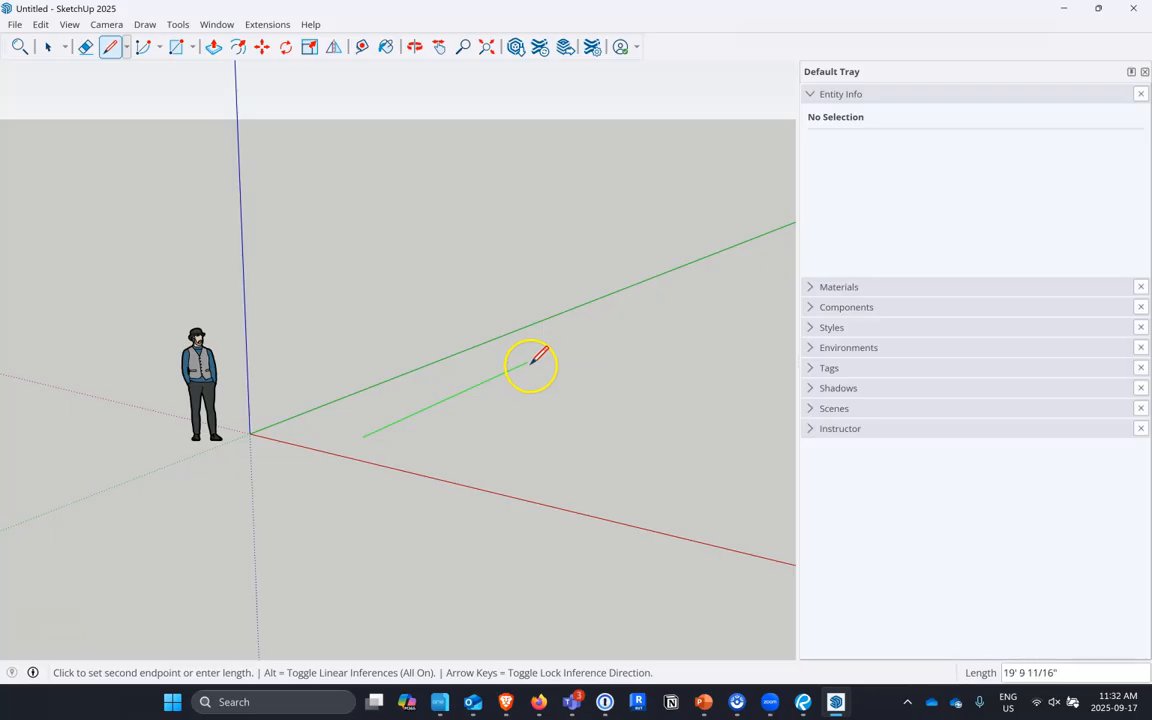
click(513, 369)
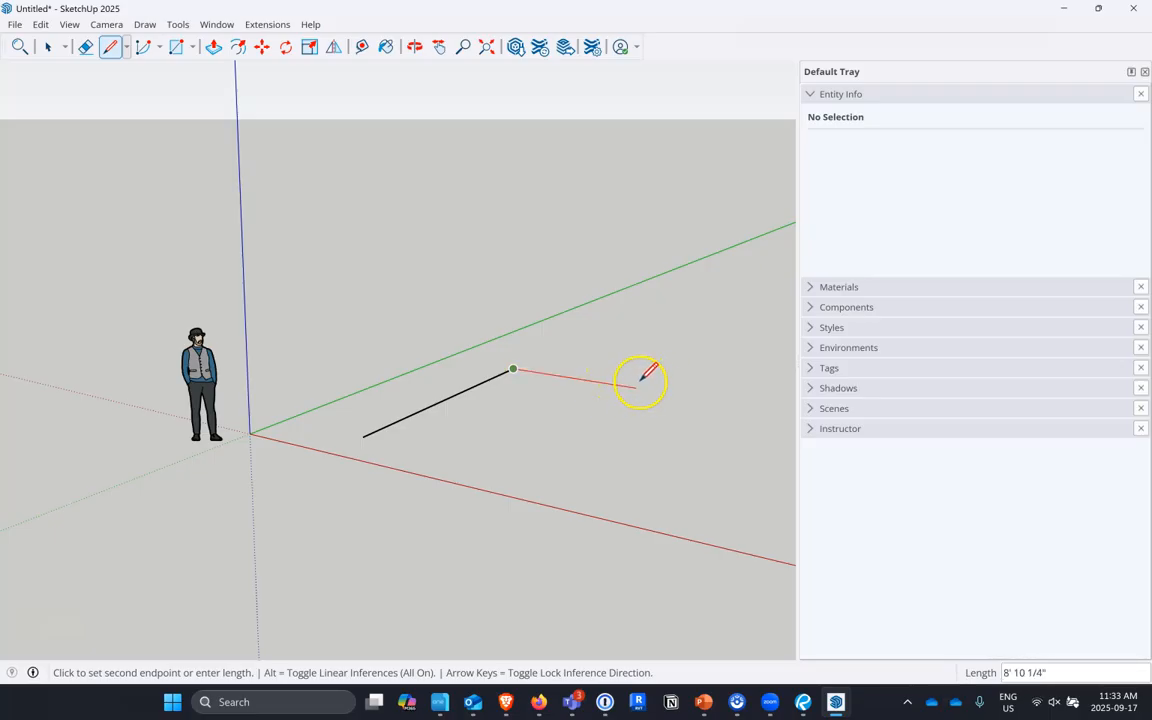
Draw a second line from the first line's far end, 9' long and parallel to the red axis
click(1035, 670)
key(ctrl)
key(ctrl)
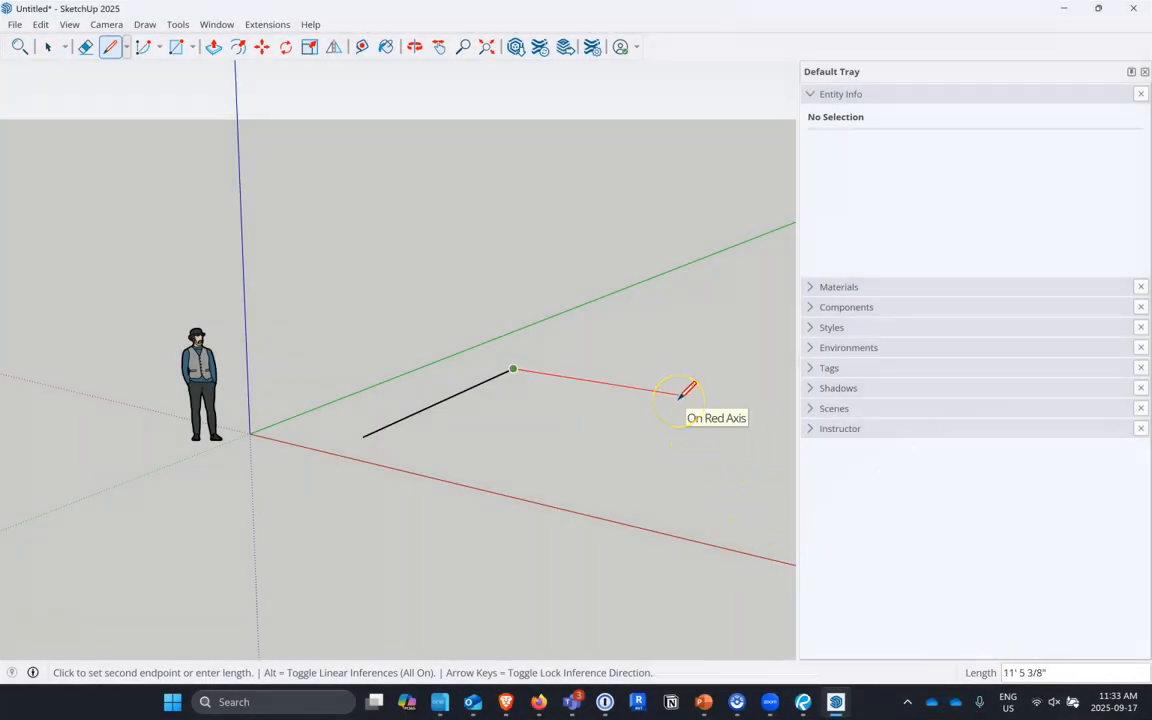
text(9)
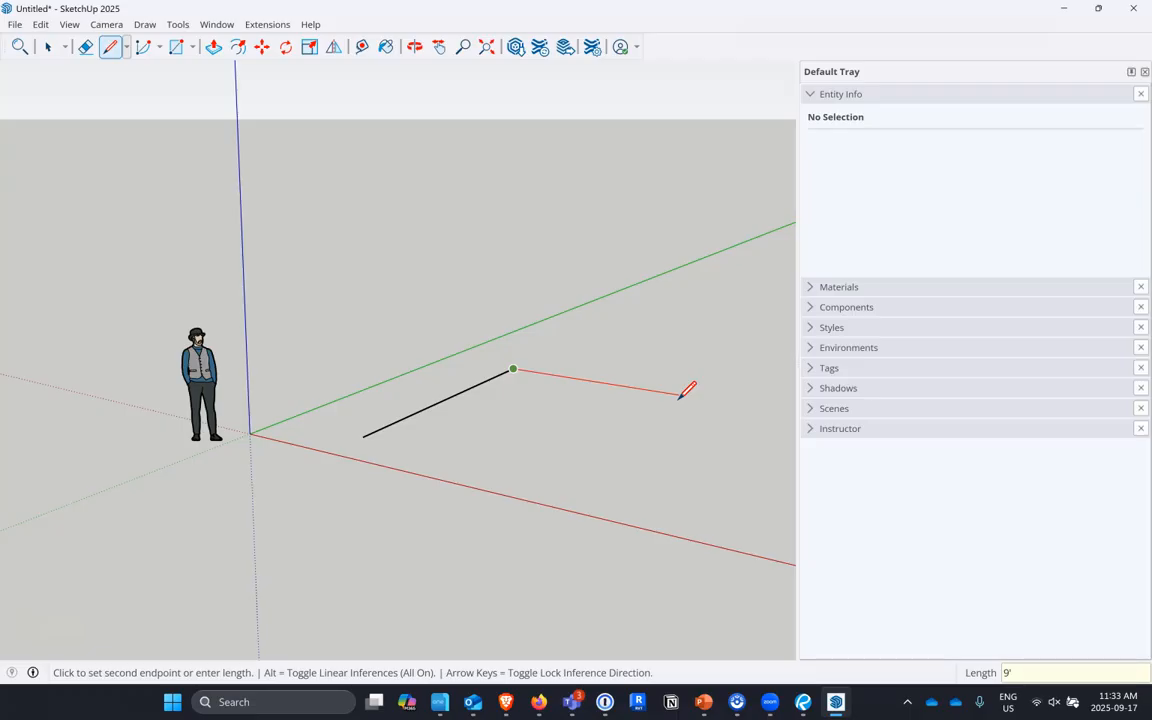
key(Return)
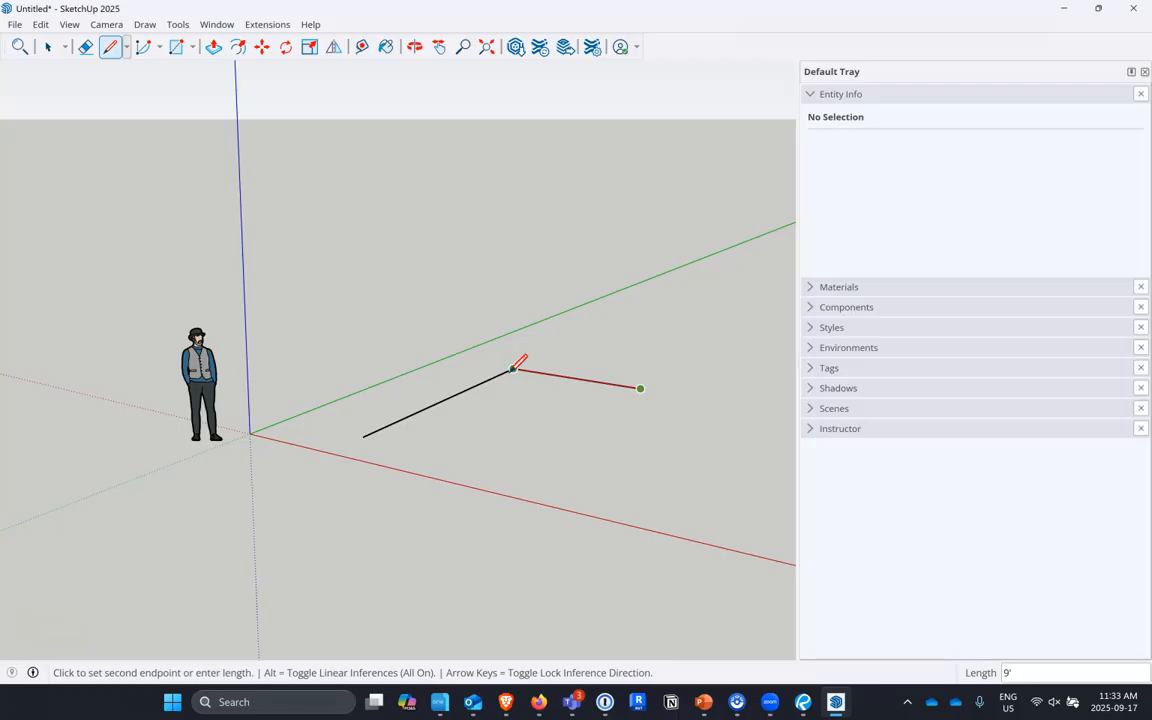
Draw a third edge about 17' 6" long parallel to the first line, and close the outline at its starting point to form a rectangle
click(513, 369)
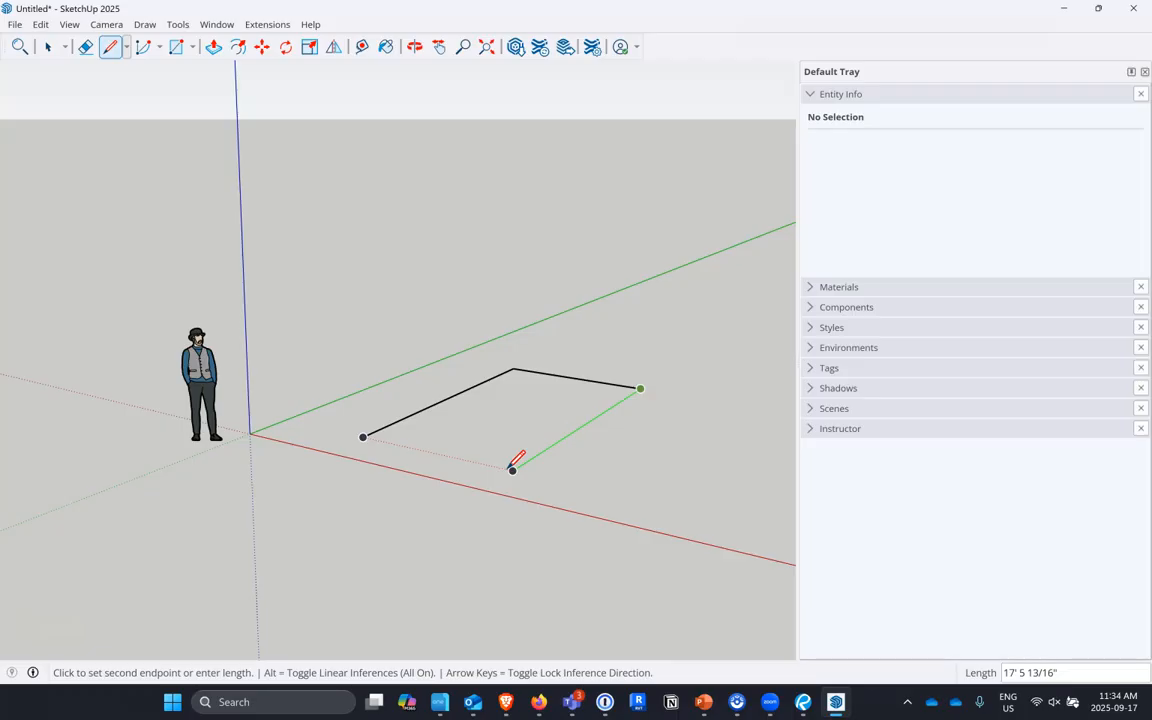
click(512, 470)
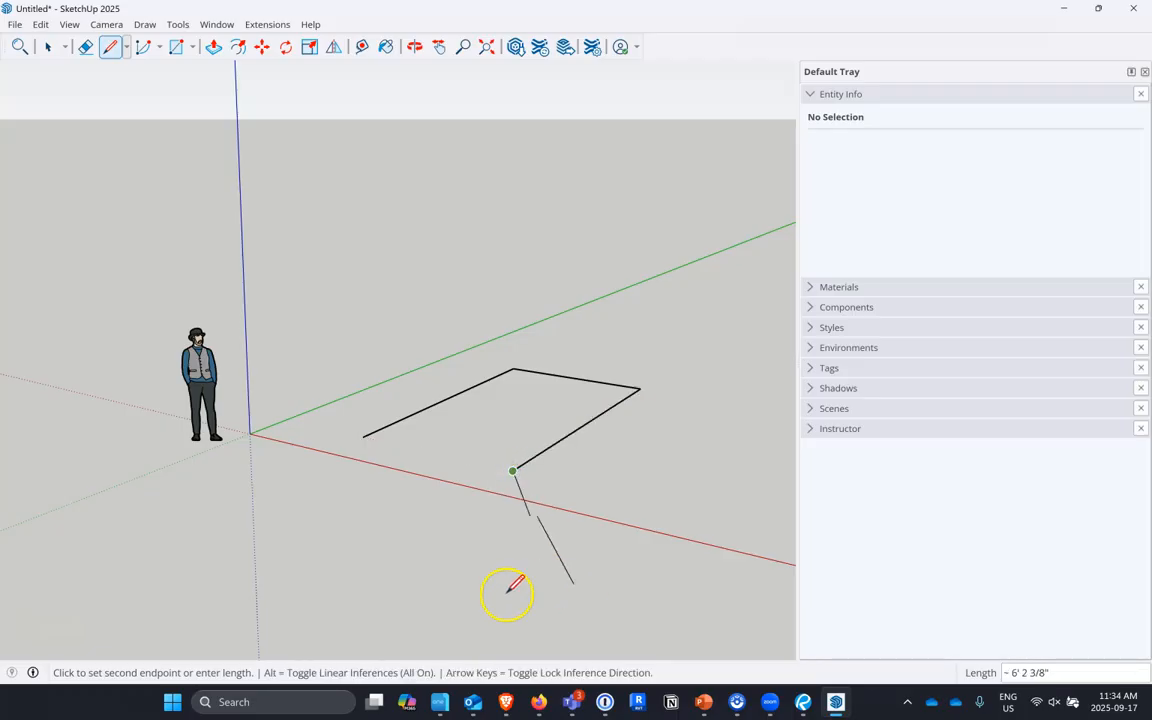
click(363, 437)
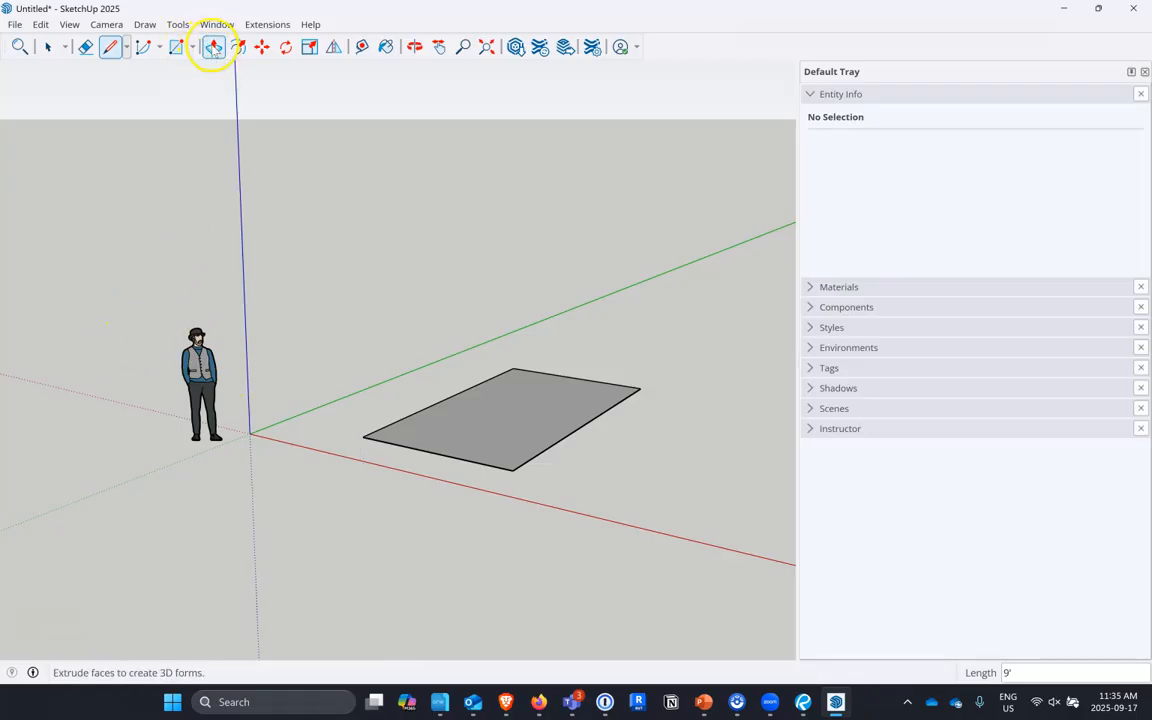
Push/Pull the rectangular face upward about 13' 1" into a solid box
key(ctrl)
key(ctrl)
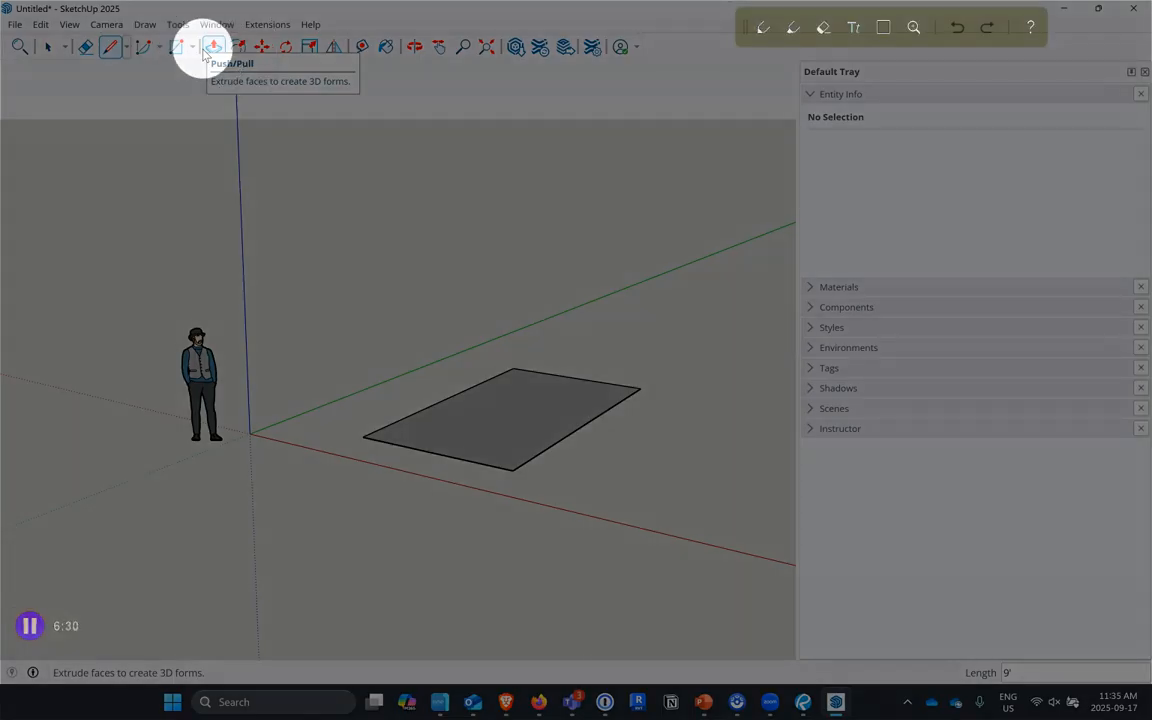
click(212, 47)
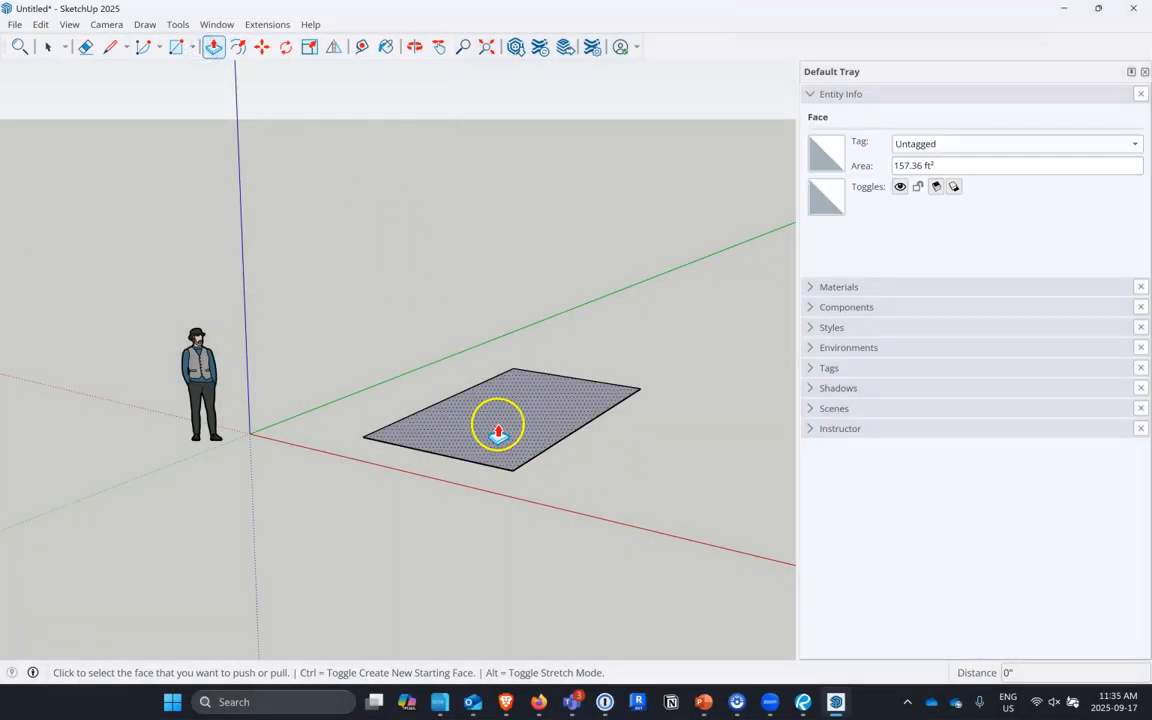
drag(530, 406, 495, 189)
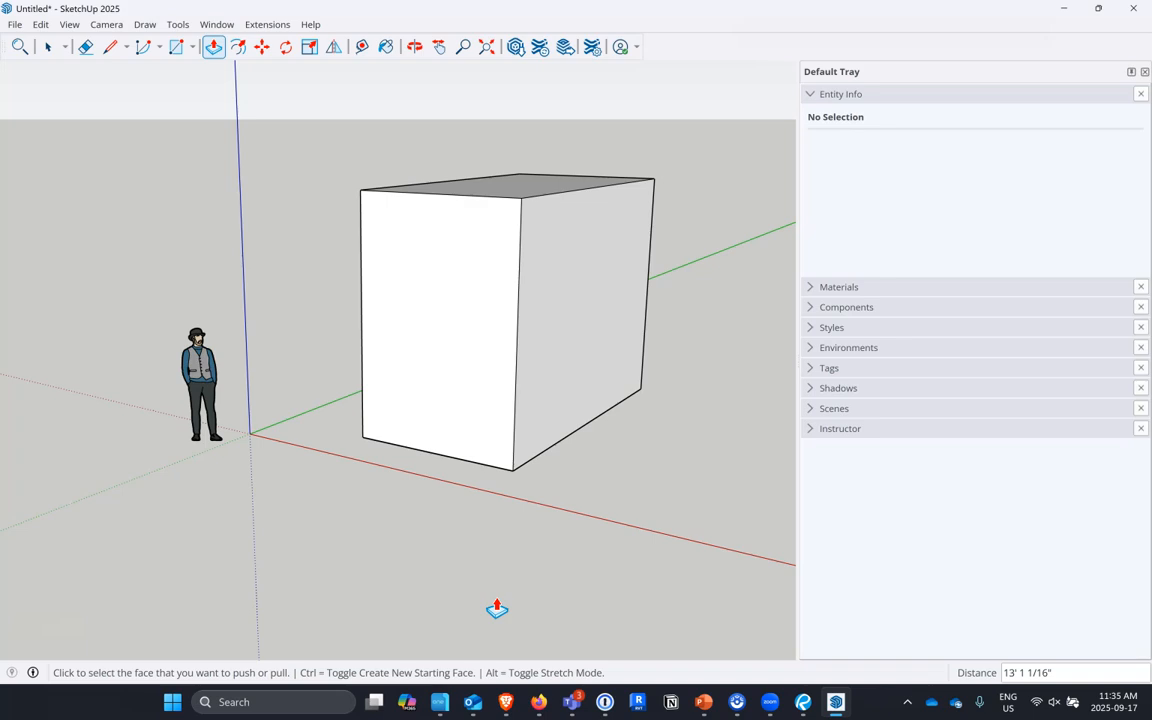
Draw a second rectangle on the ground beside the box, on the side away from the person, using the Rectangle tool
scroll(566, 275, down, 6)
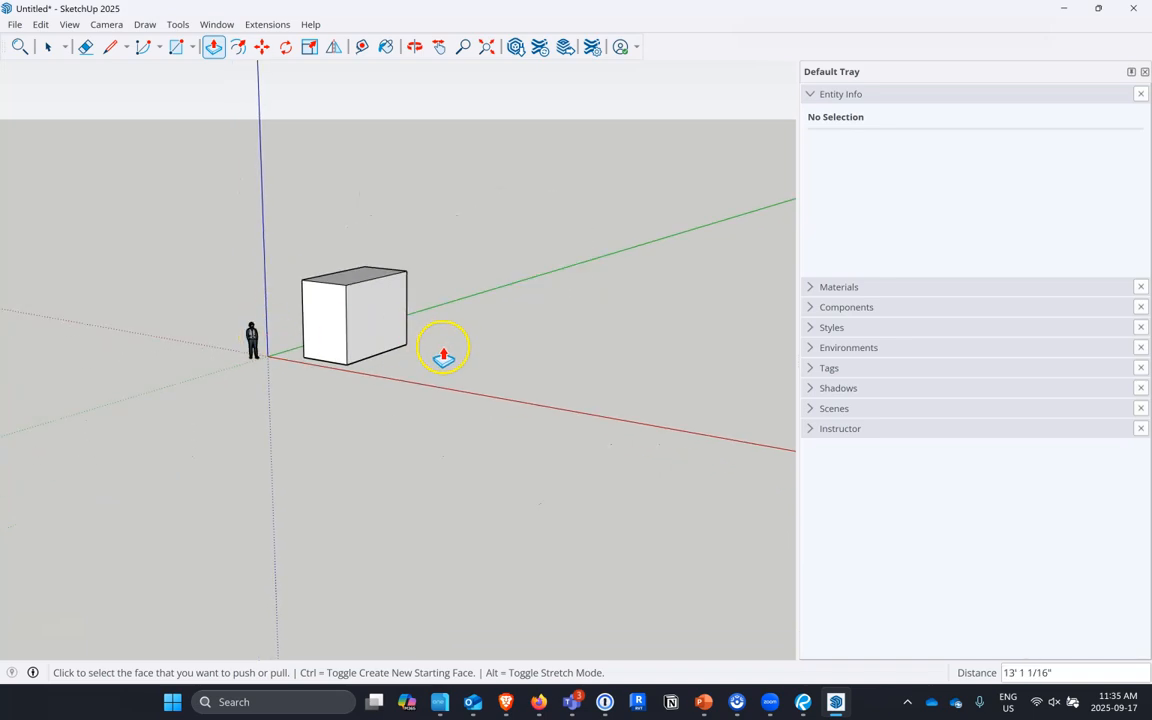
scroll(288, 360, up, 5)
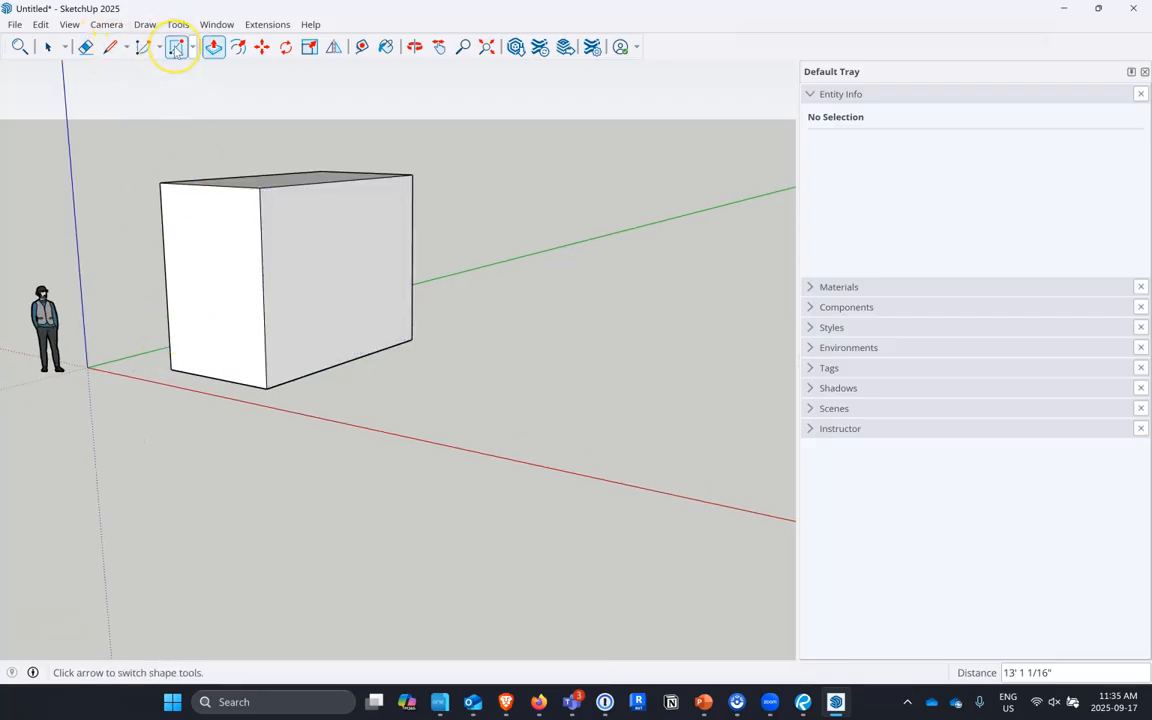
key(ctrl)
key(ctrl)
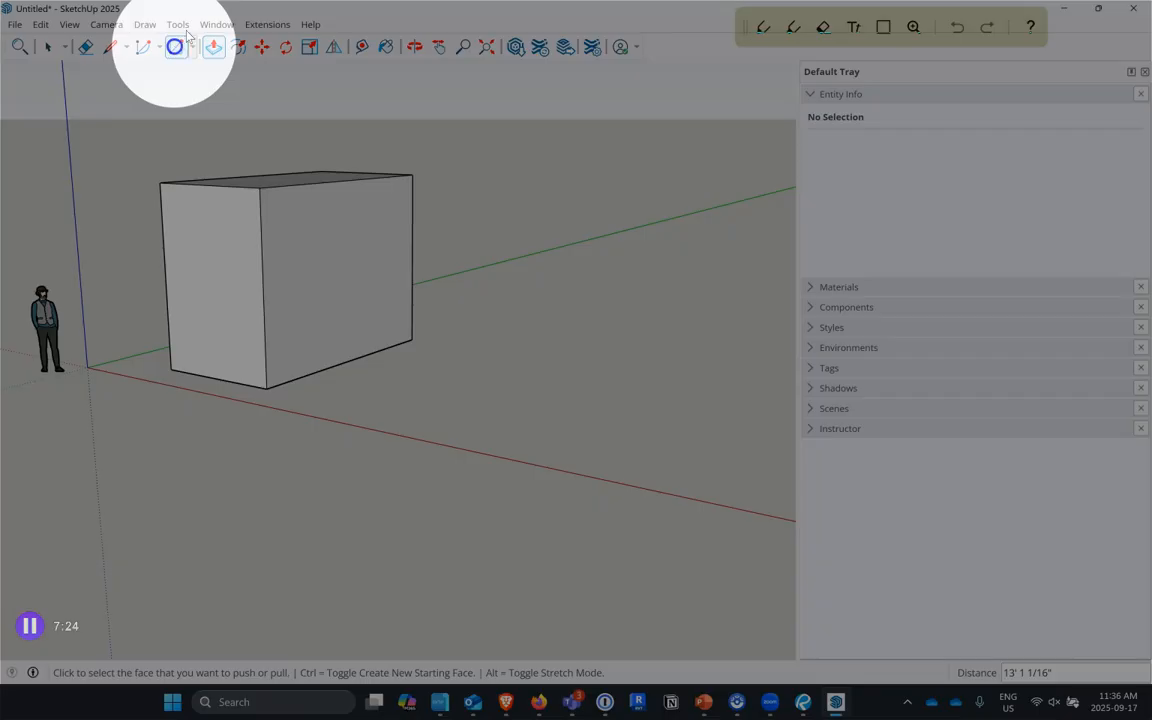
click(176, 47)
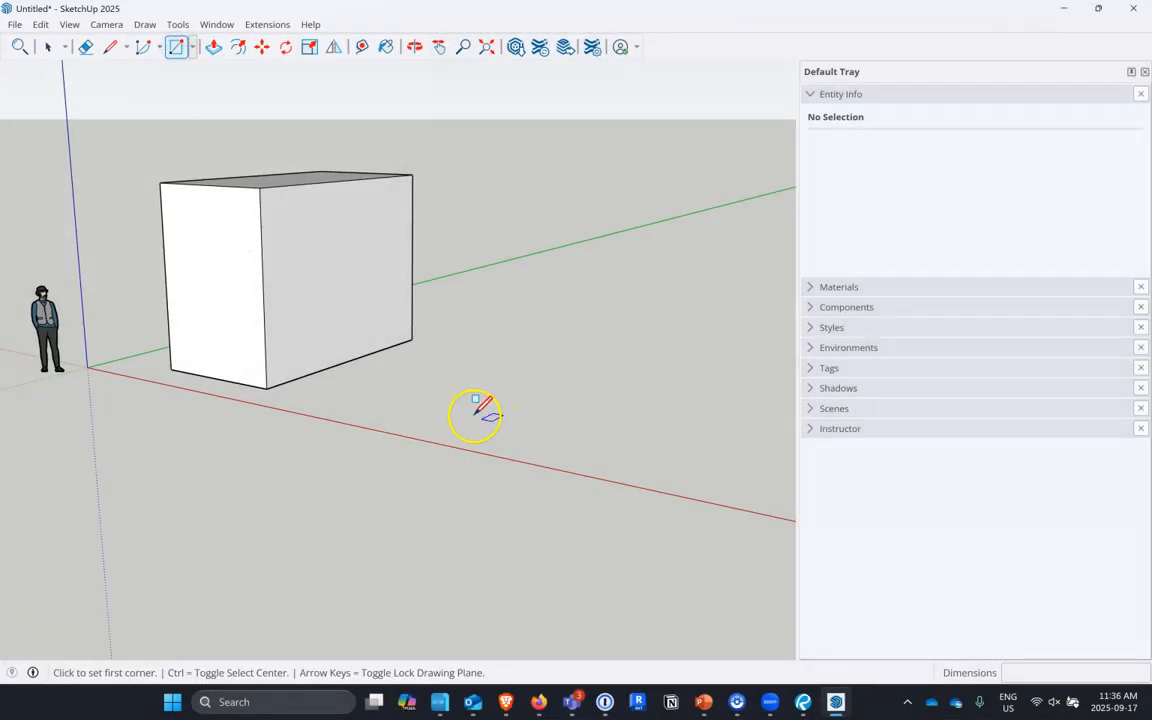
click(422, 409)
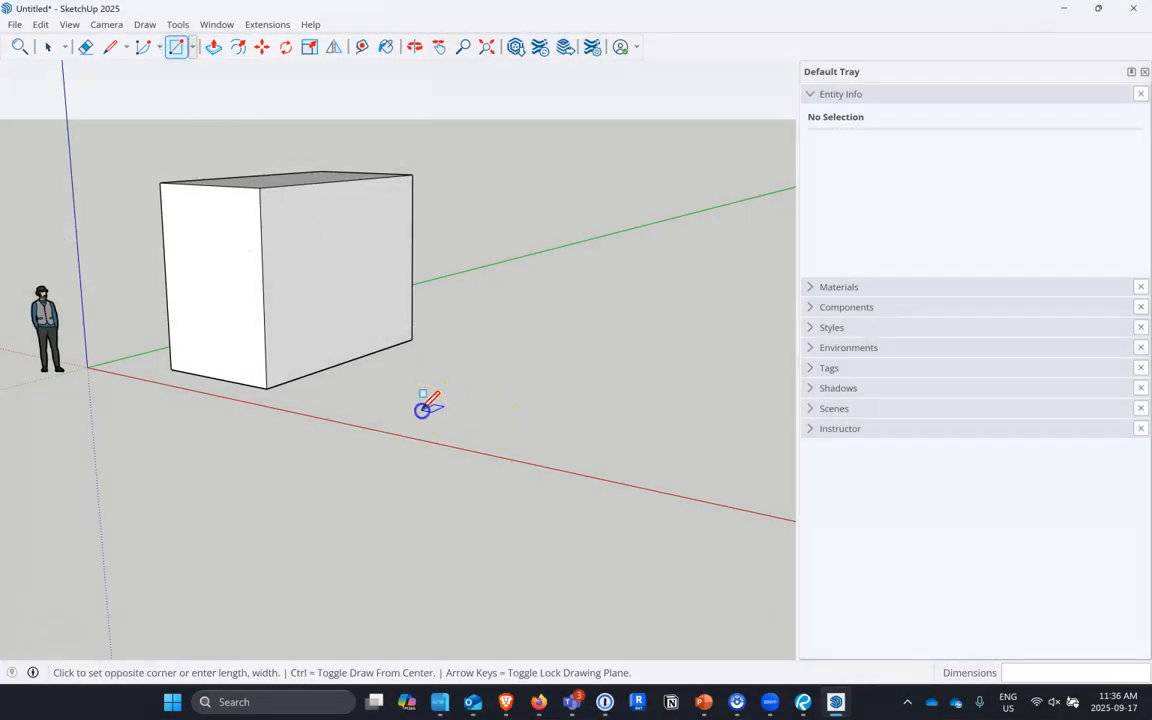
click(632, 373)
Push/Pull the second rectangle upward about 8' 6" to form a lower box
scroll(244, 321, down, 3)
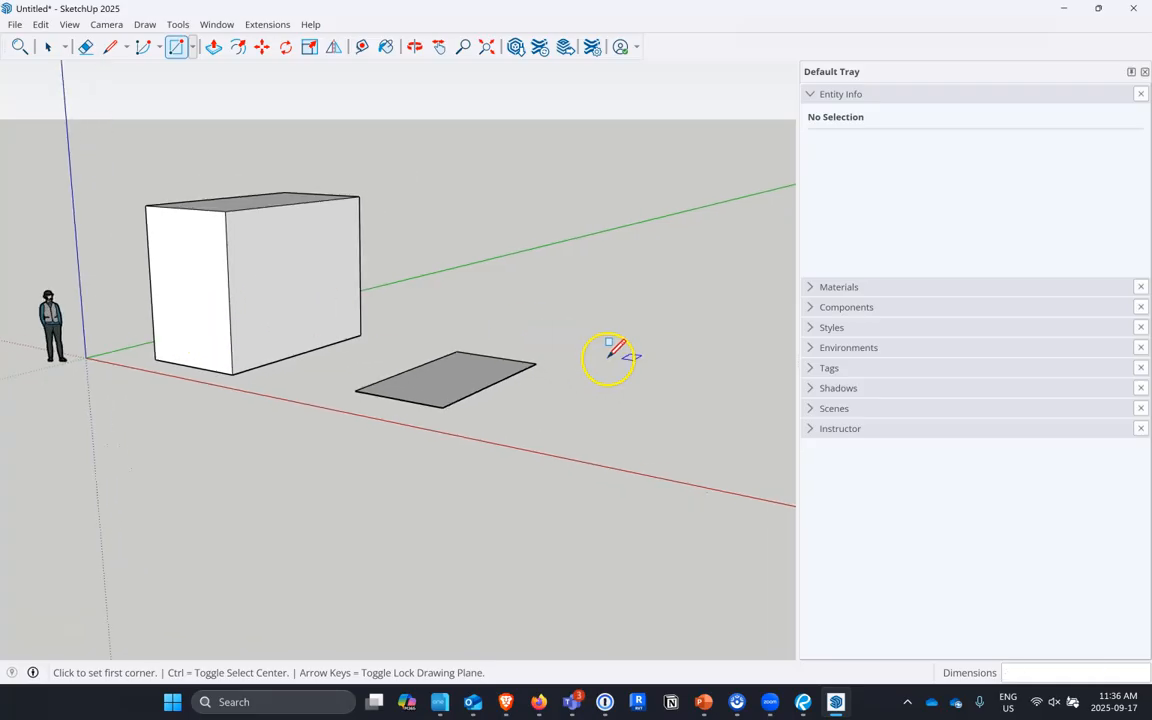
scroll(608, 355, up, 1)
click(214, 47)
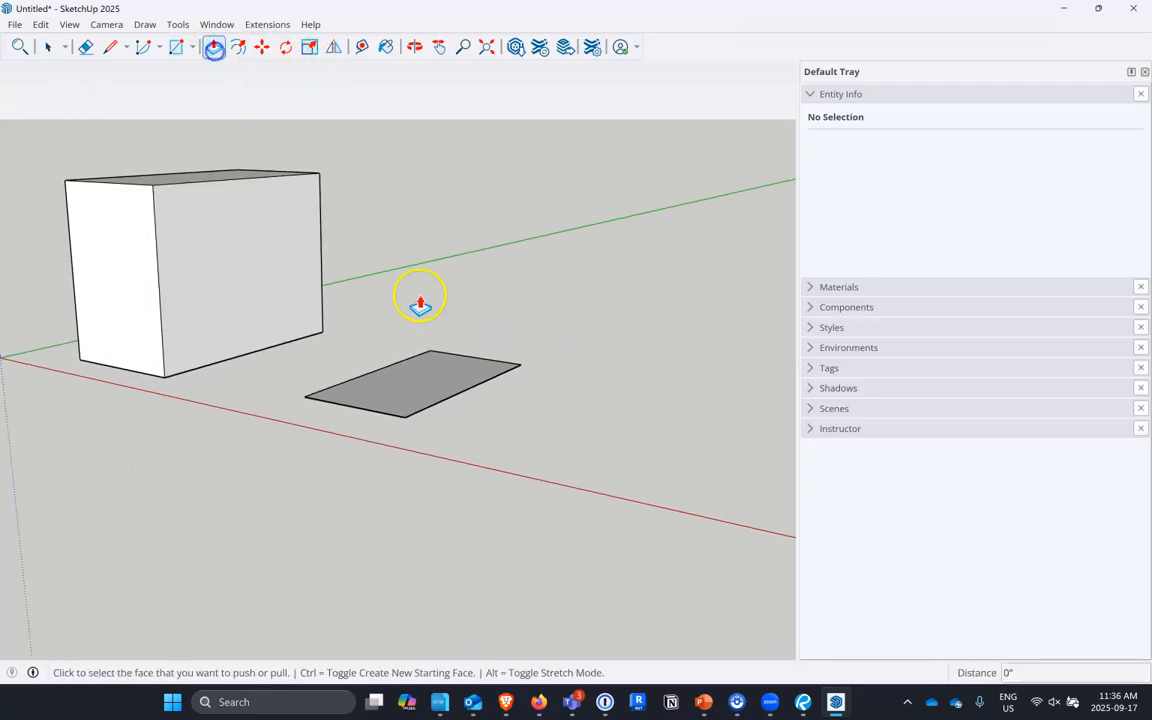
click(445, 372)
click(380, 253)
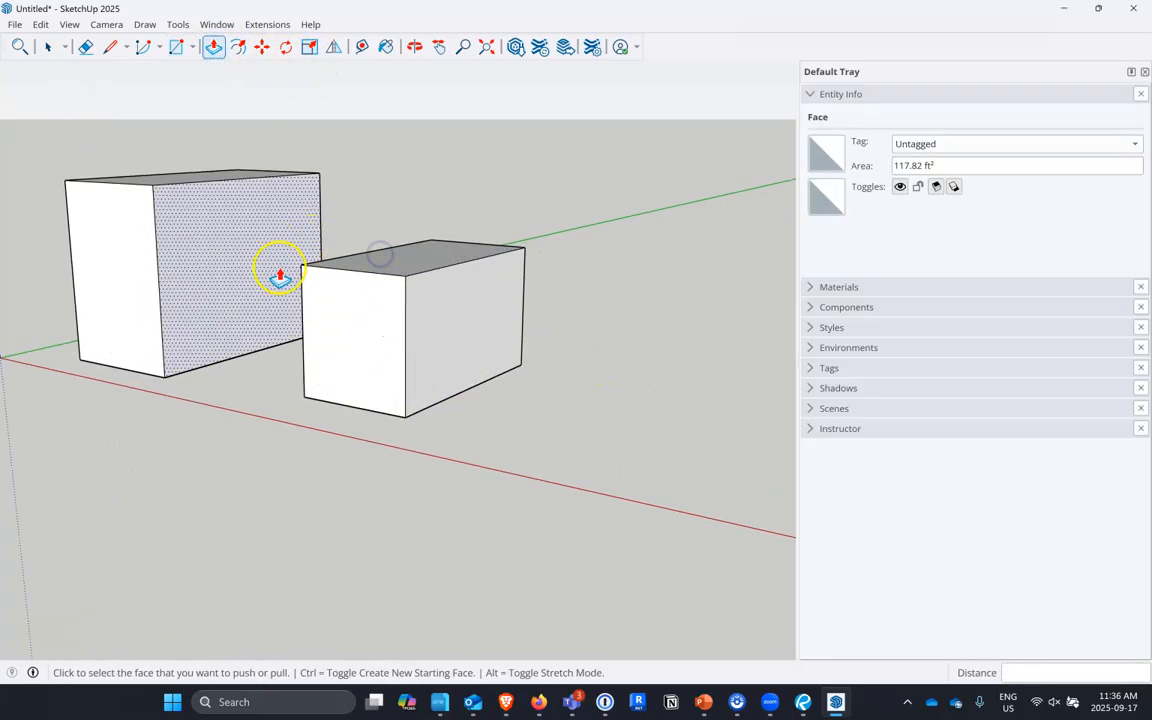
Draw a 24-sided circle with a radius of about 4' 1" on the ground beside the lower box
scroll(450, 300, down, 2)
scroll(558, 386, up, 2)
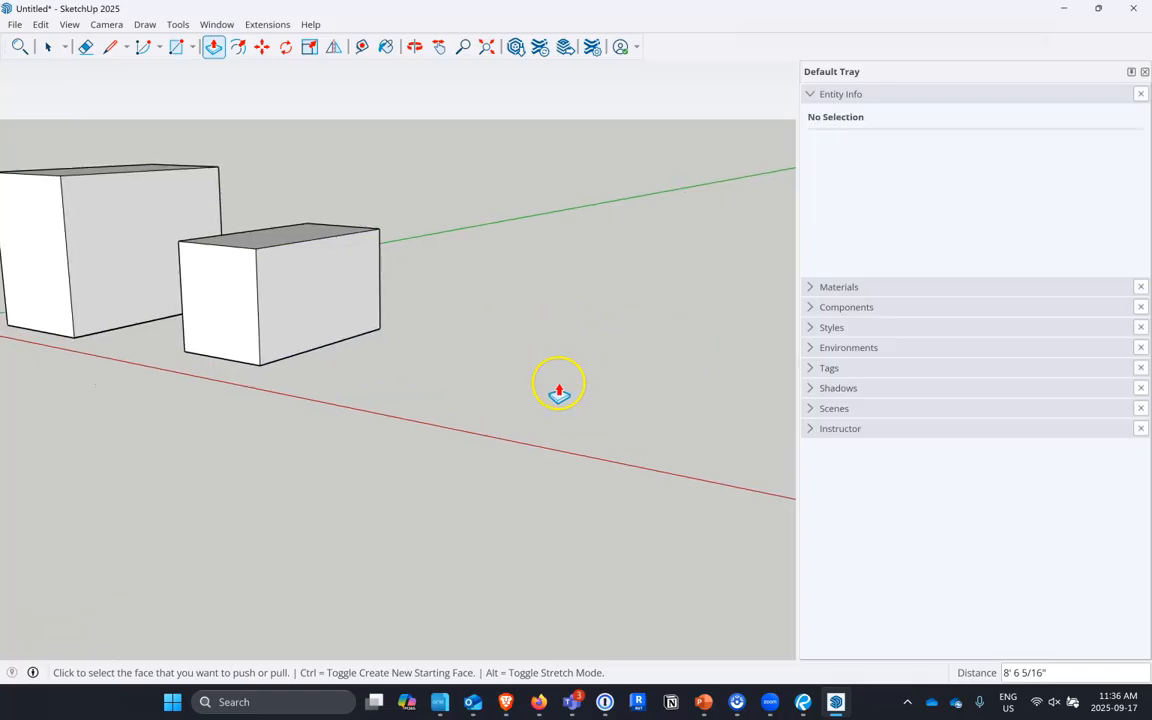
click(194, 54)
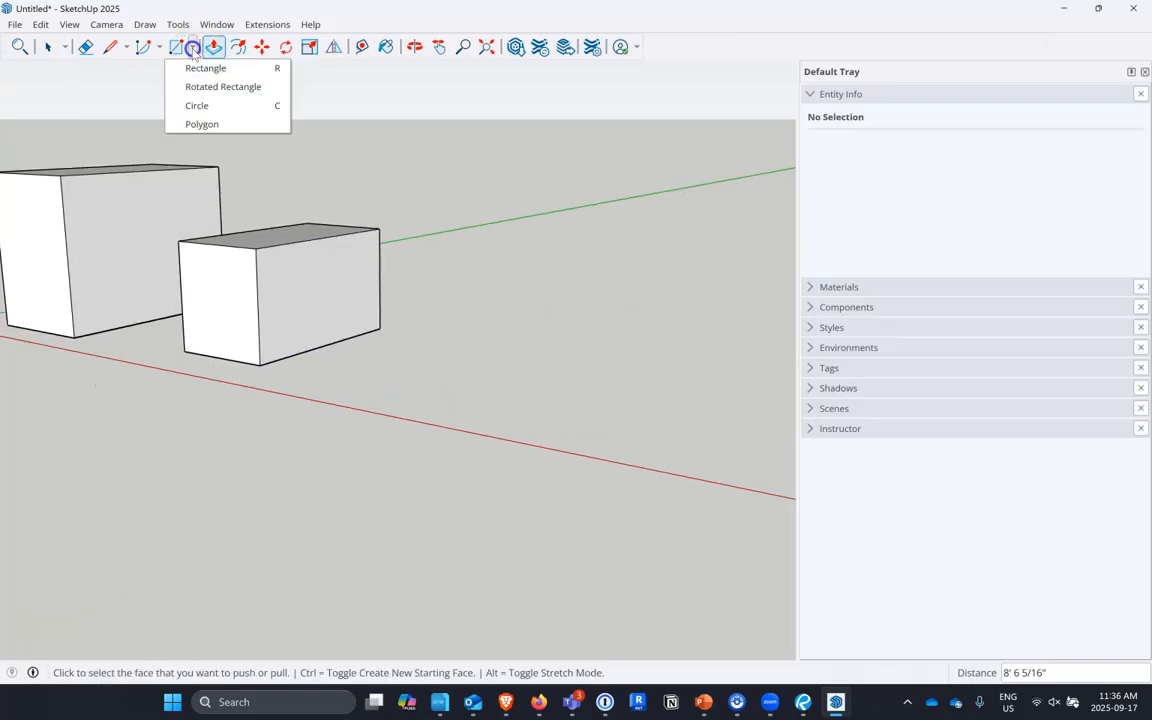
click(199, 105)
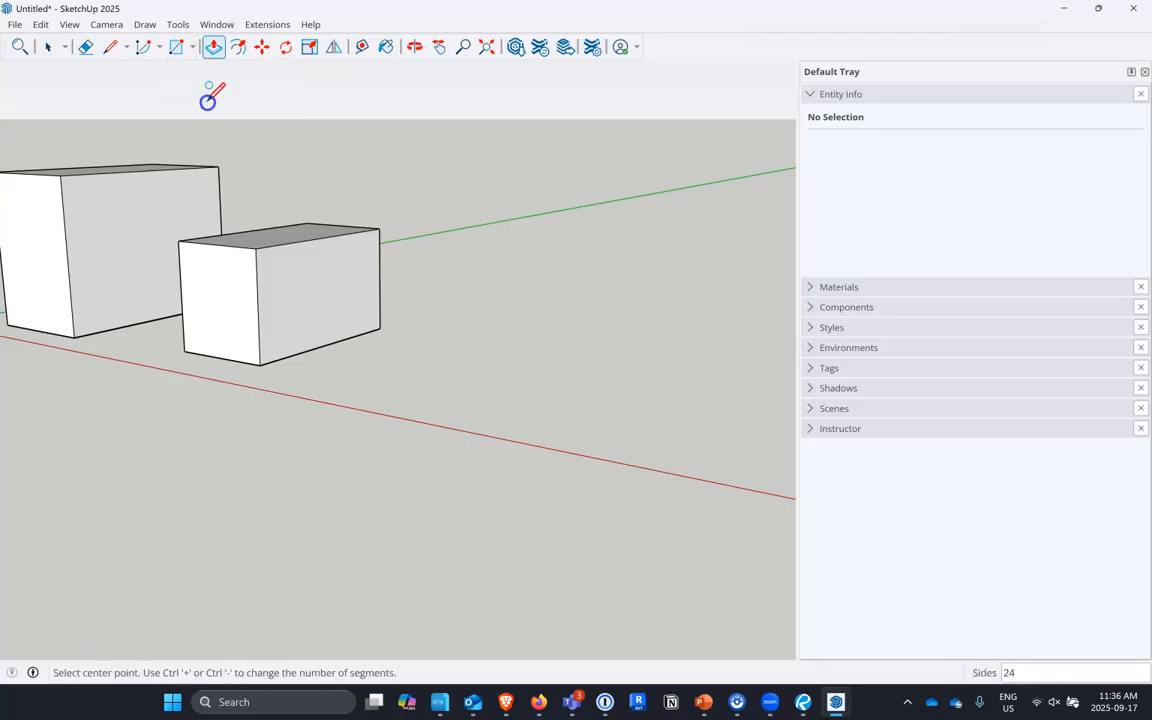
click(468, 380)
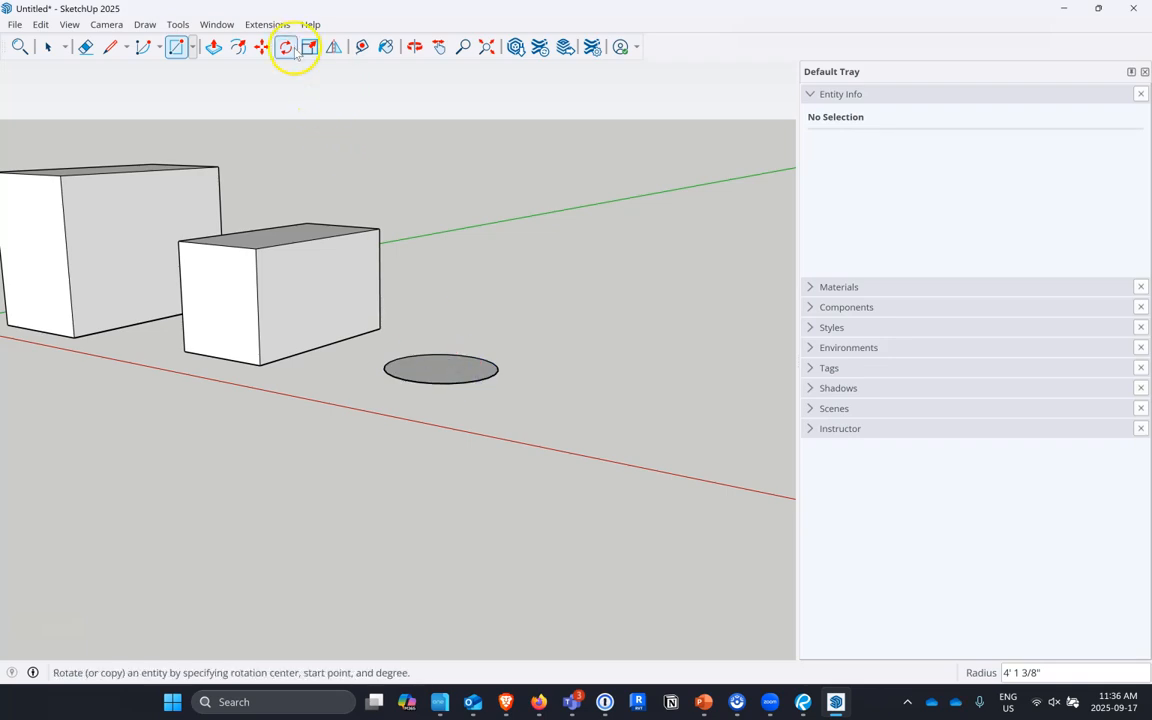
Draw a three-sided polygon with an inscribed radius of about 9' on the ground beside the circle
click(193, 47)
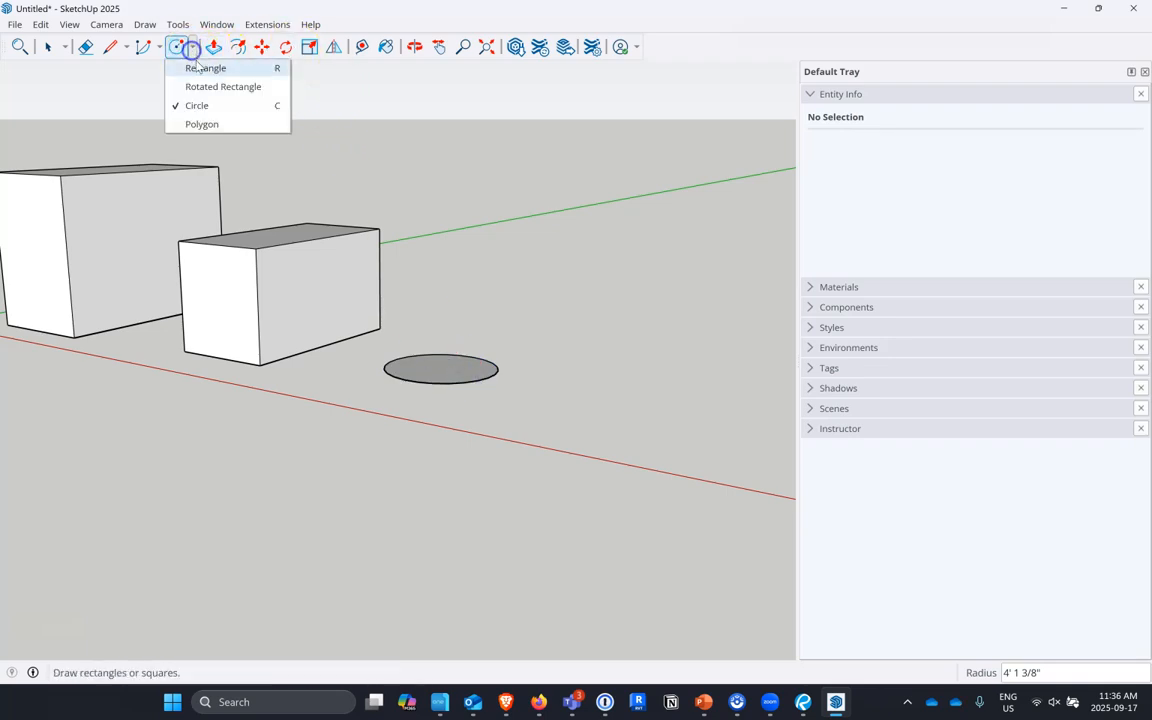
click(213, 125)
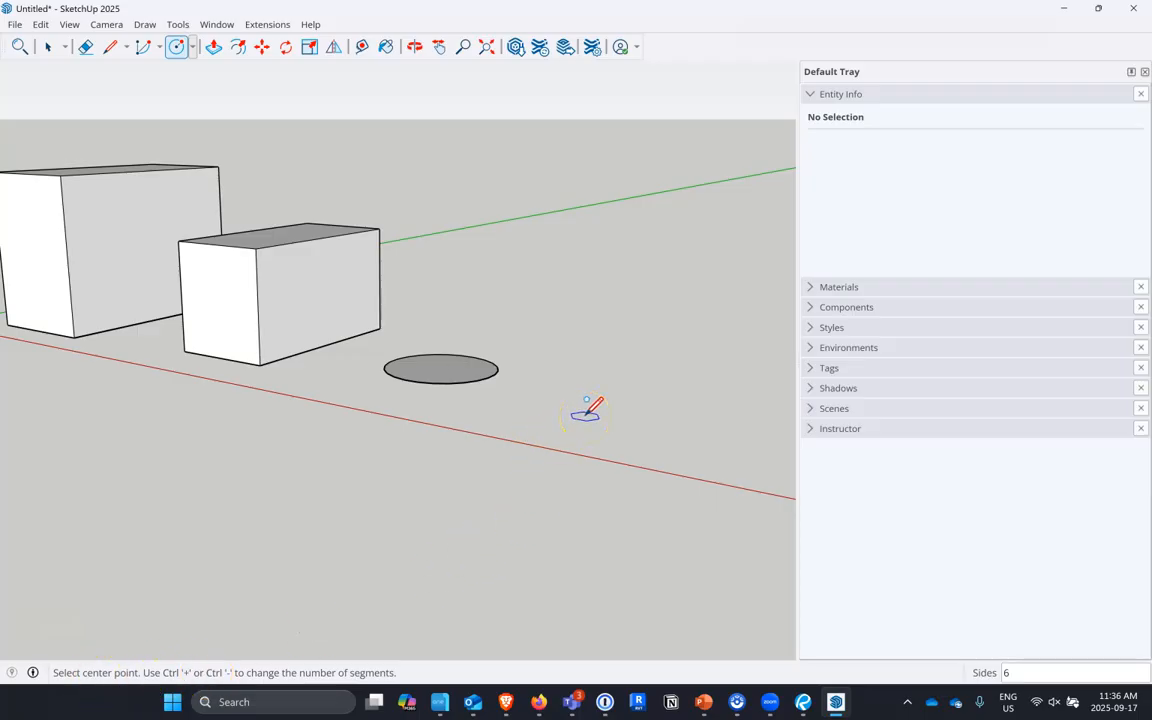
scroll(584, 390, up, 3)
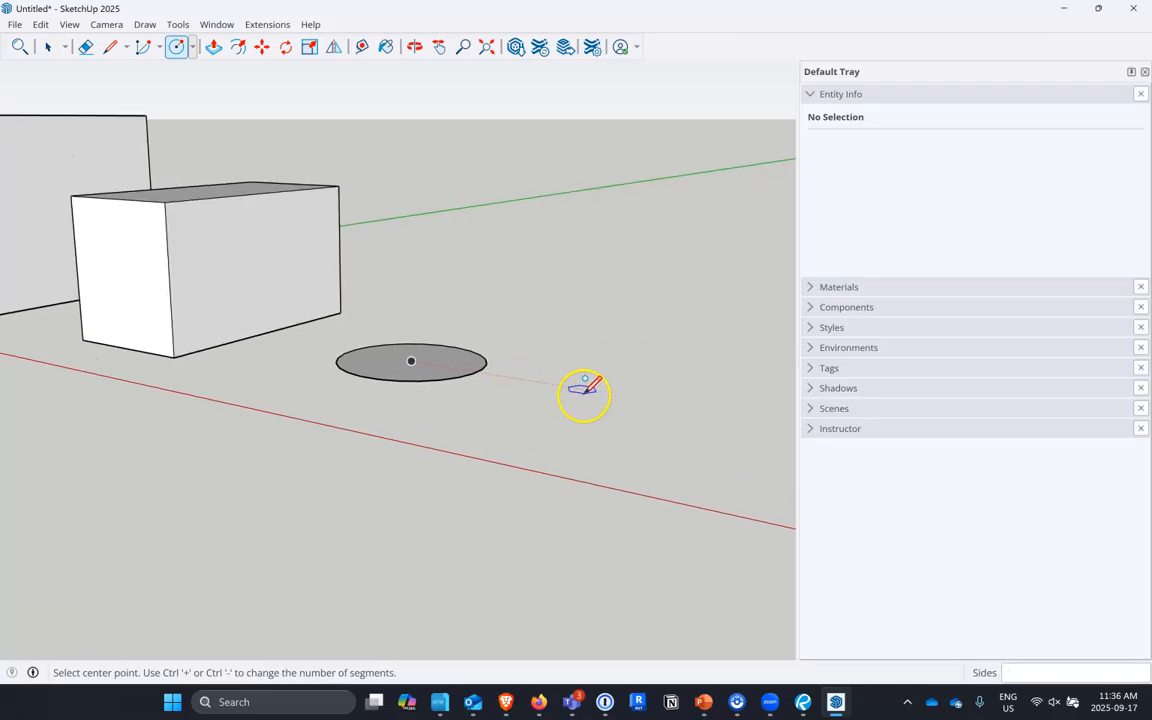
scroll(540, 400, down, 2)
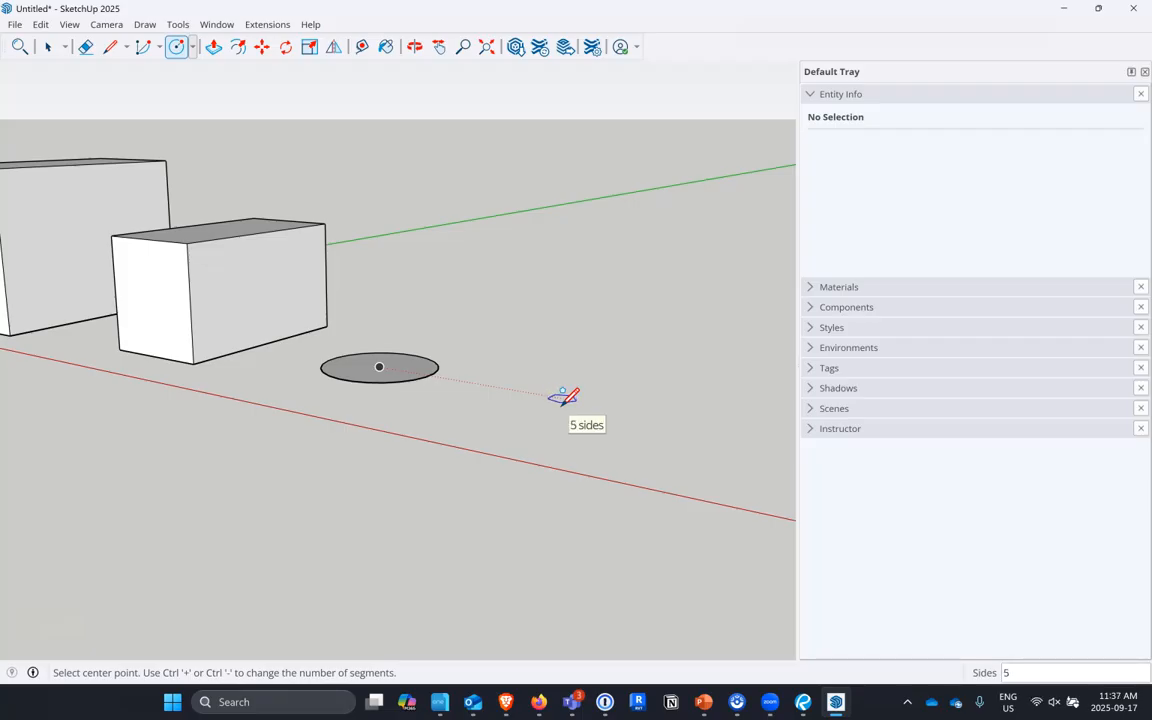
key(ctrl+minus)
key(ctrl+minus)
click(562, 398)
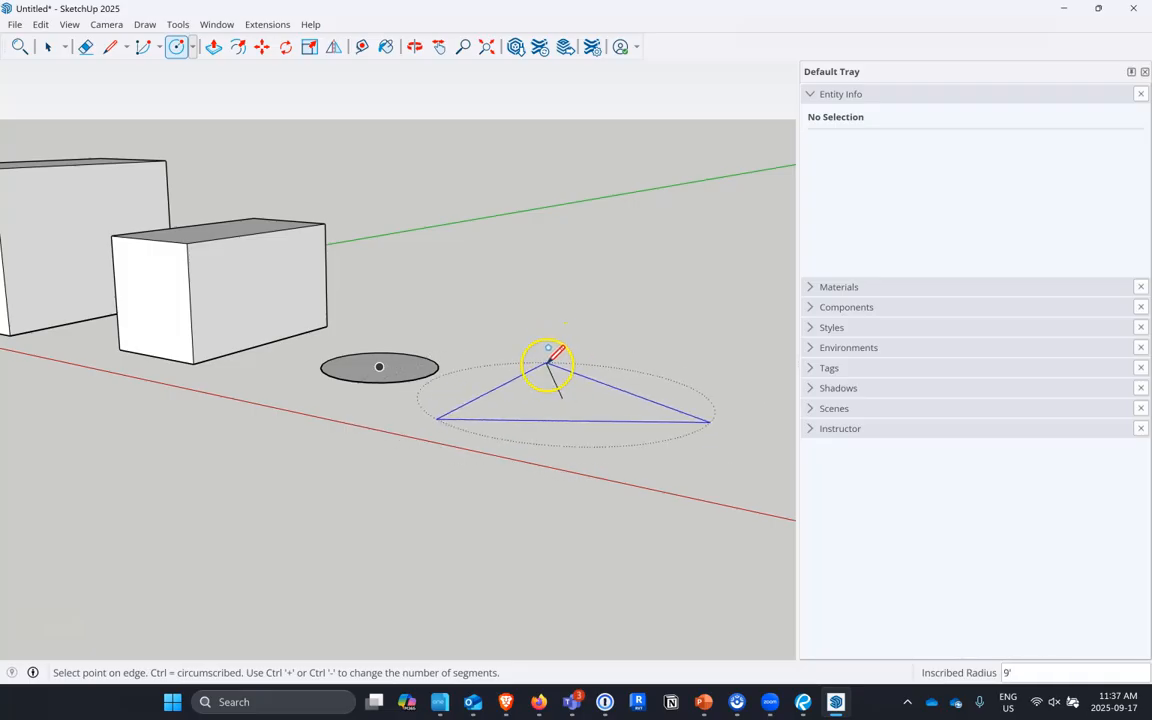
click(547, 363)
Try side counts of up to 6 on the newly drawn triangle and return it to 3 sides
middle_drag(411, 470, 697, 452)
key(ctrl+plus)
key(ctrl+plus)
key(ctrl+plus)
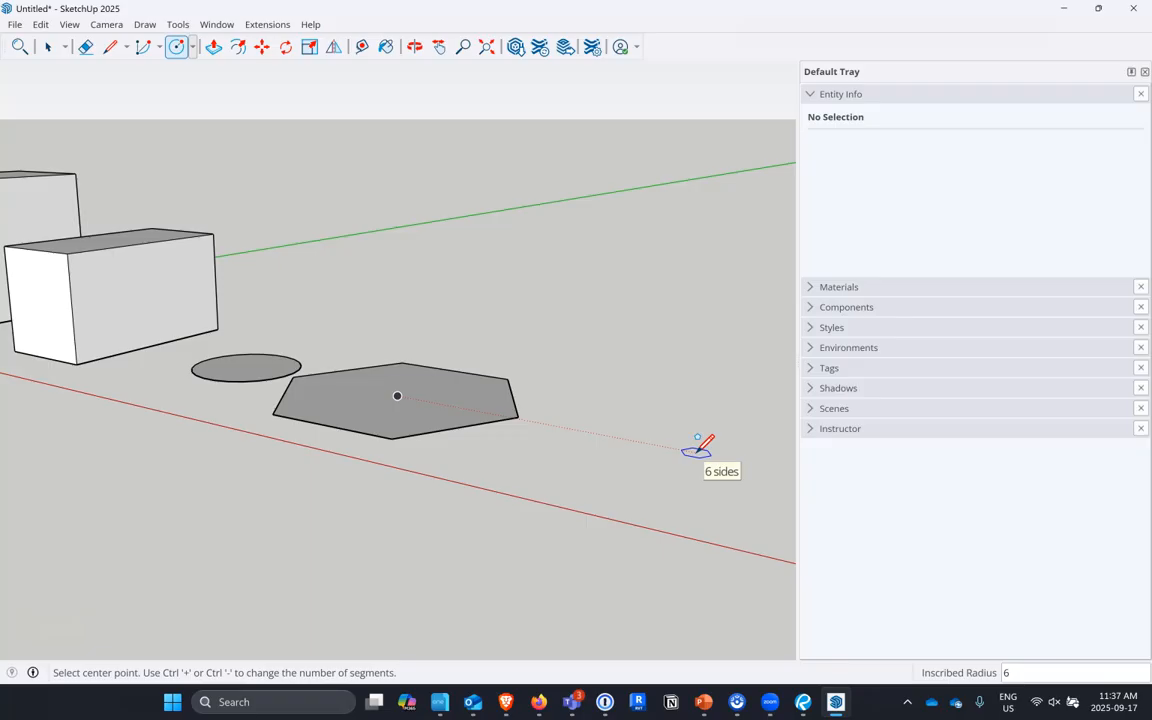
key(ctrl+minus)
key(ctrl+minus)
key(ctrl+minus)
key(ctrl+plus)
key(ctrl+plus)
key(ctrl+minus)
key(ctrl+plus)
key(ctrl+plus)
key(ctrl+plus)
key(ctrl+minus)
key(ctrl+minus)
key(ctrl+minus)
key(ctrl+minus)
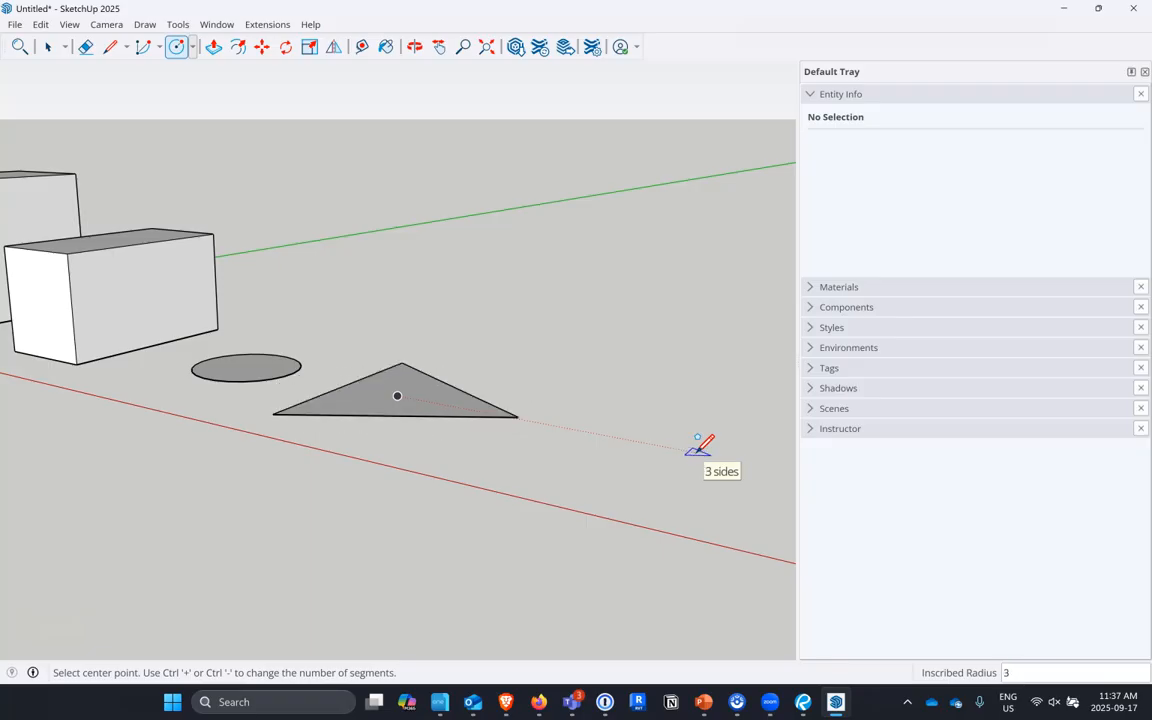
Draw a five-sided polygon with an inscribed radius of about 5' 10" on the ground beyond the triangle
click(694, 452)
key(ctrl+plus)
key(ctrl+plus)
key(ctrl+plus)
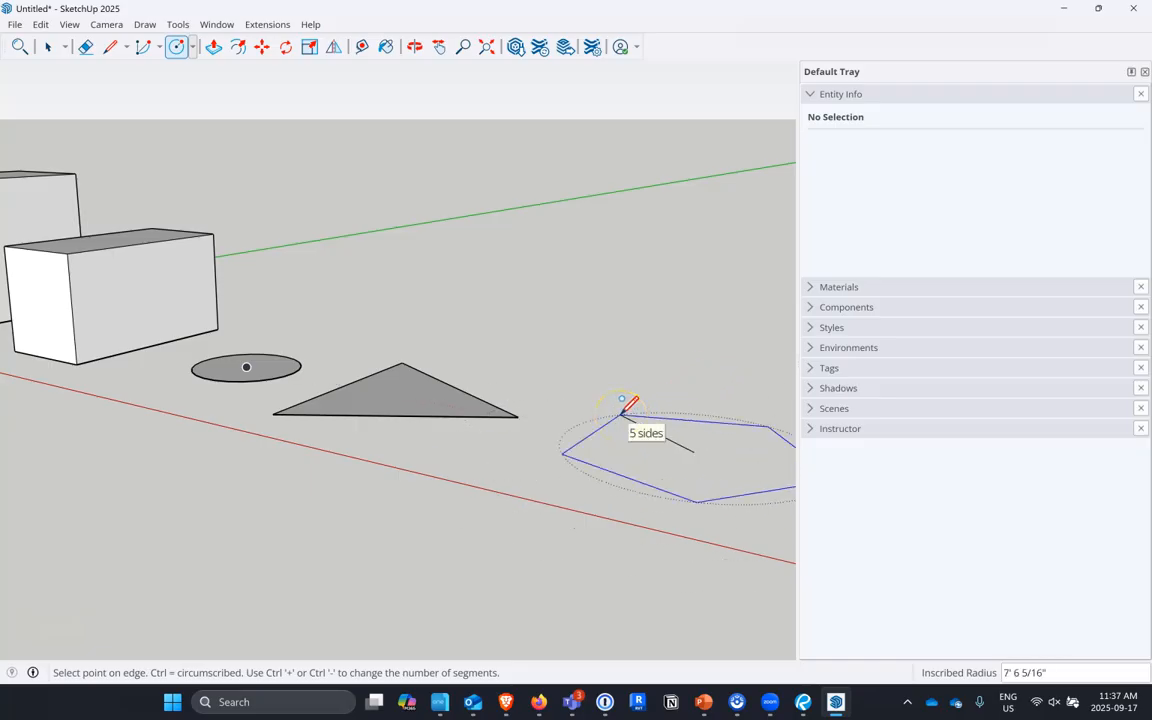
click(598, 430)
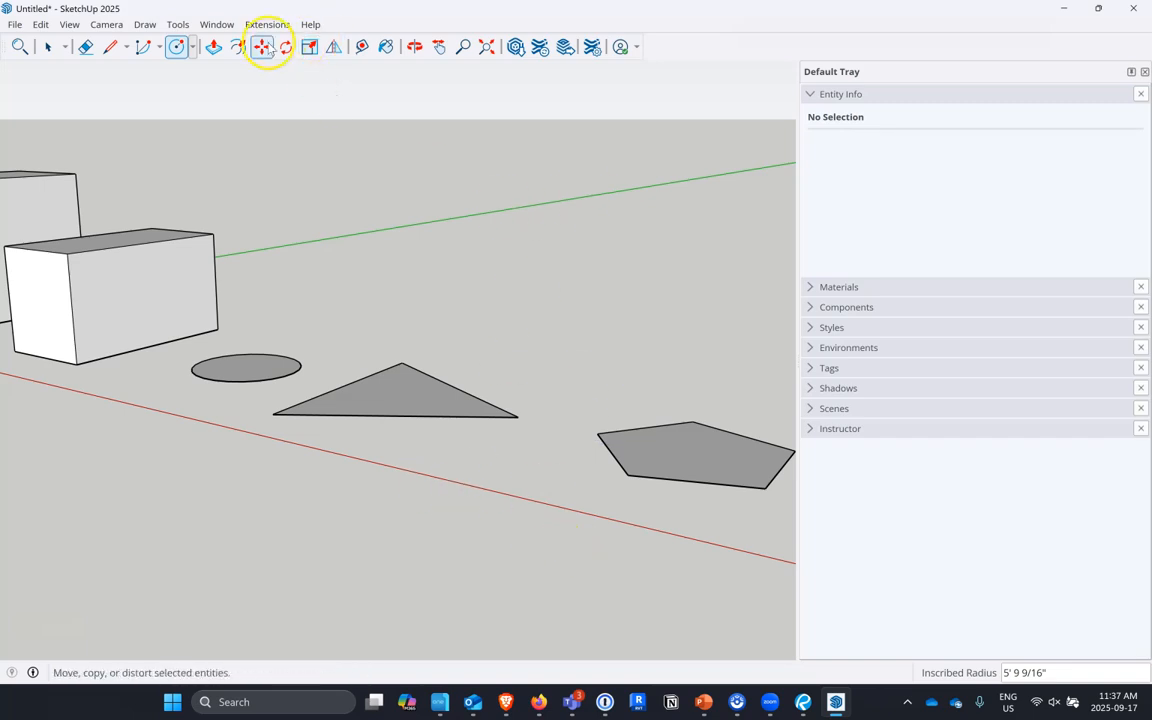
Push/Pull the circle upward about 4' 3" to form a short cylinder
click(213, 47)
click(249, 368)
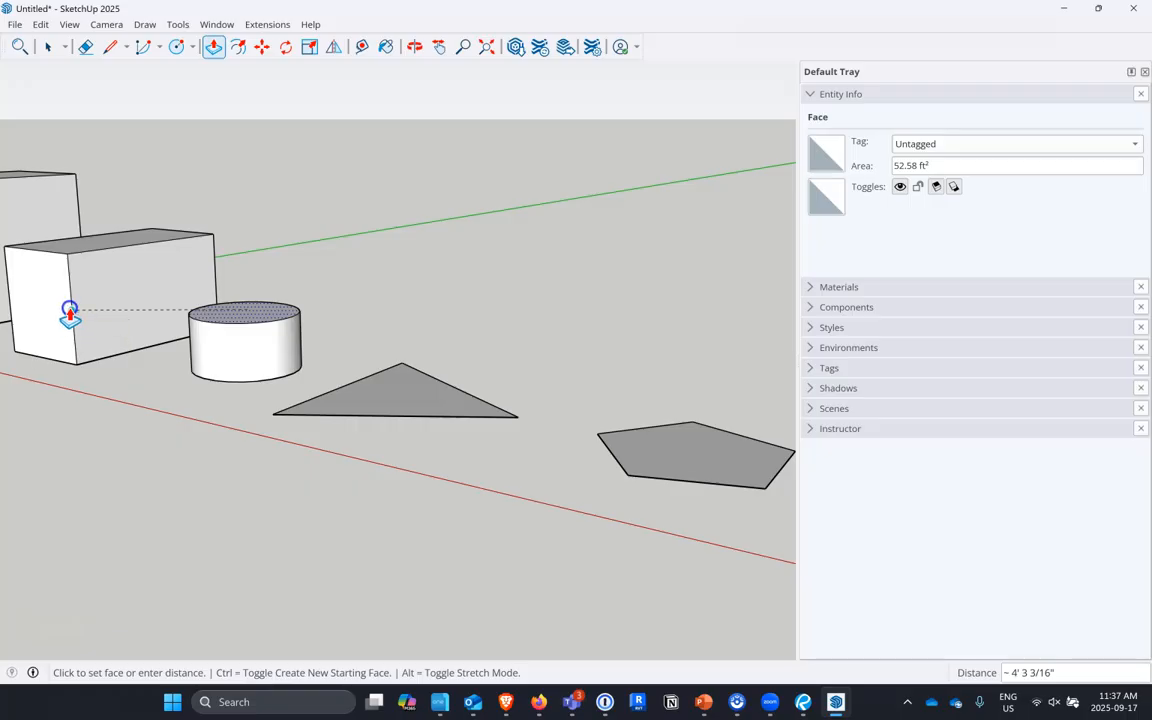
click(71, 315)
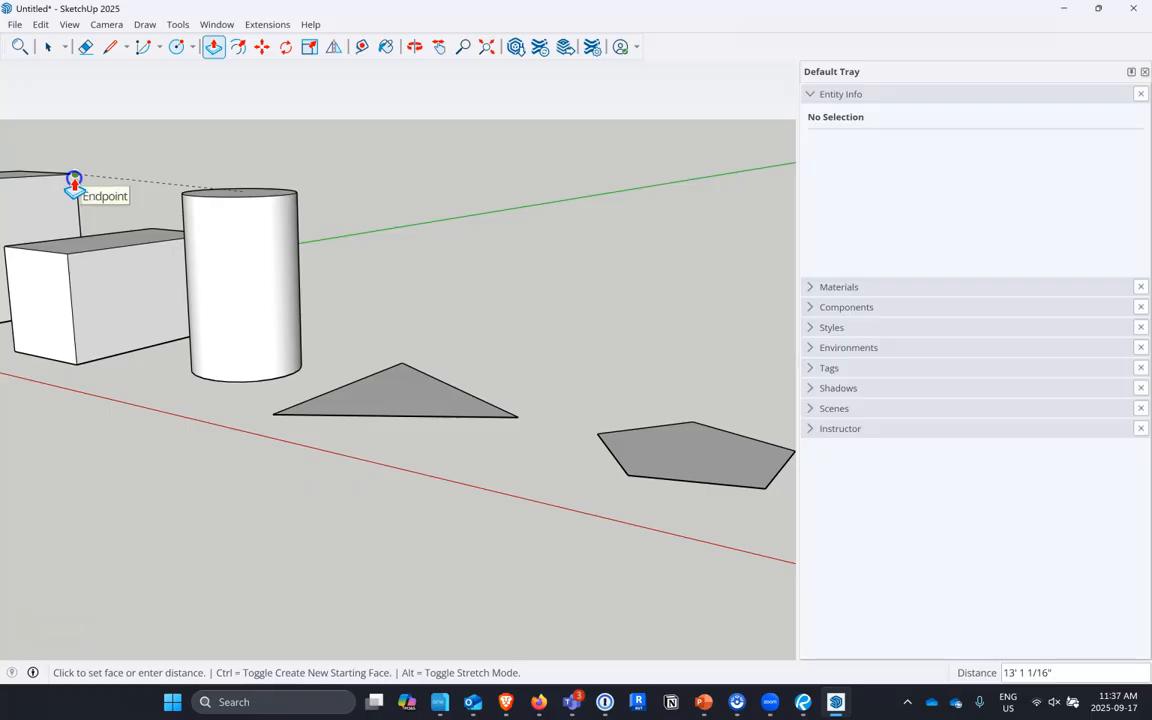
click(75, 313)
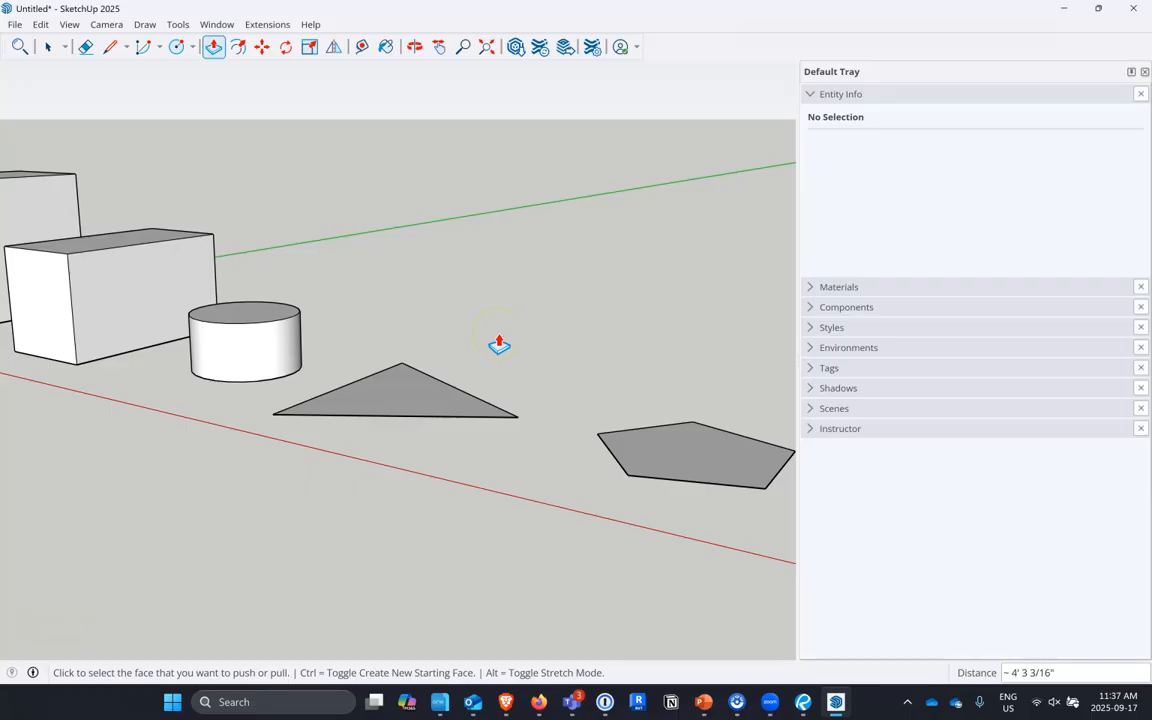
Push/Pull the triangle upward about 2' 2" and the pentagon about 4' 3" to match the cylinder's height
click(399, 405)
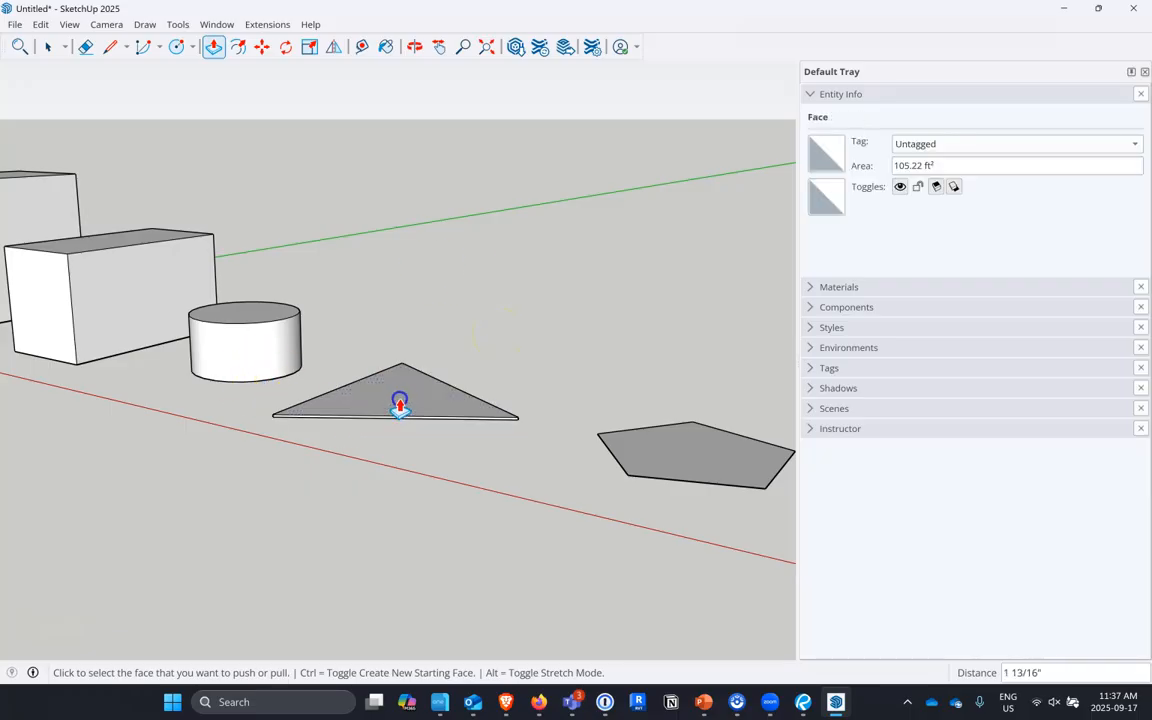
click(405, 385)
click(406, 385)
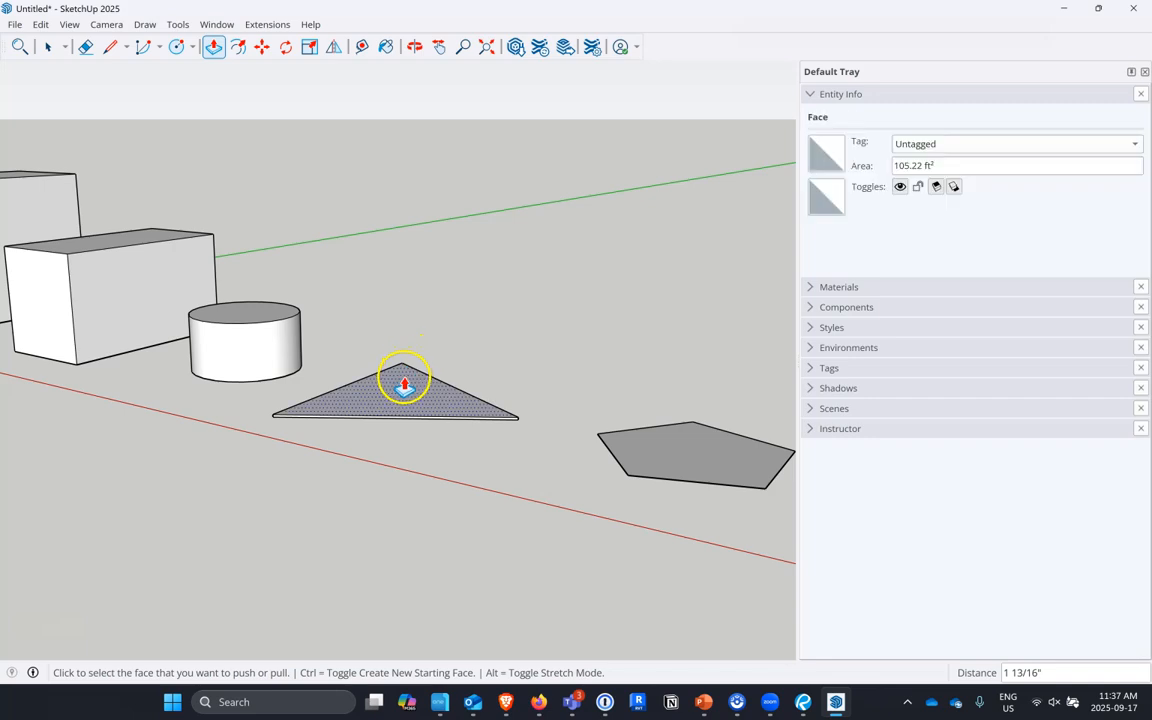
click(397, 403)
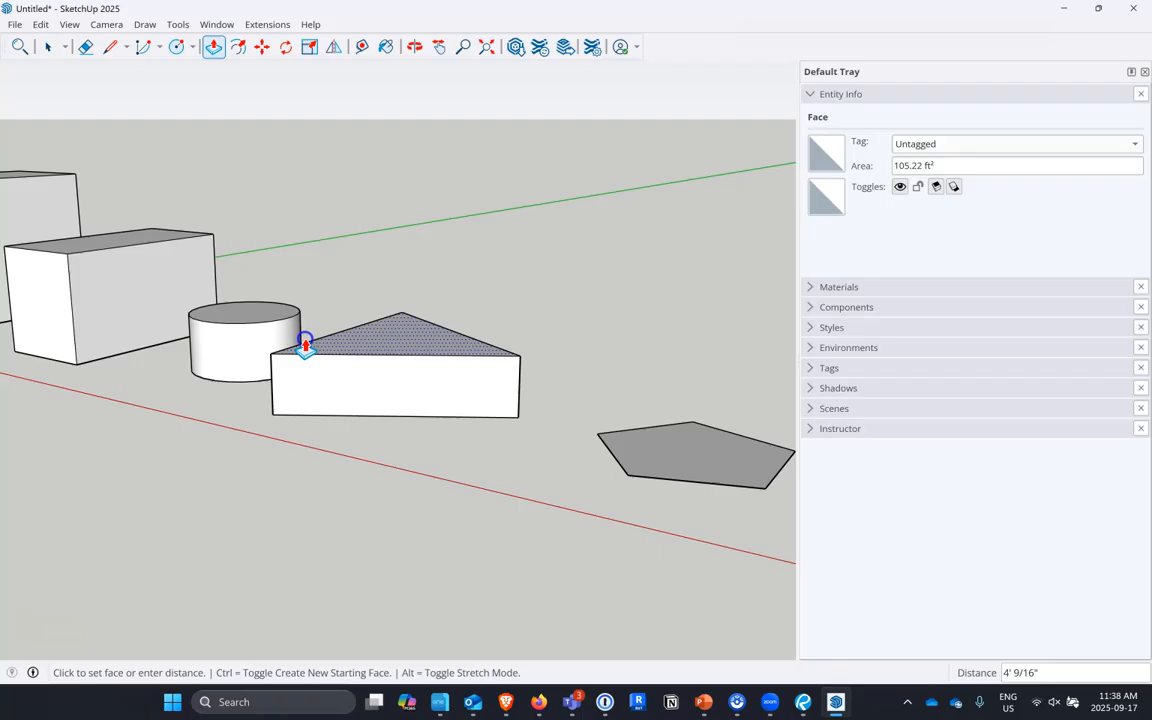
click(192, 356)
click(651, 463)
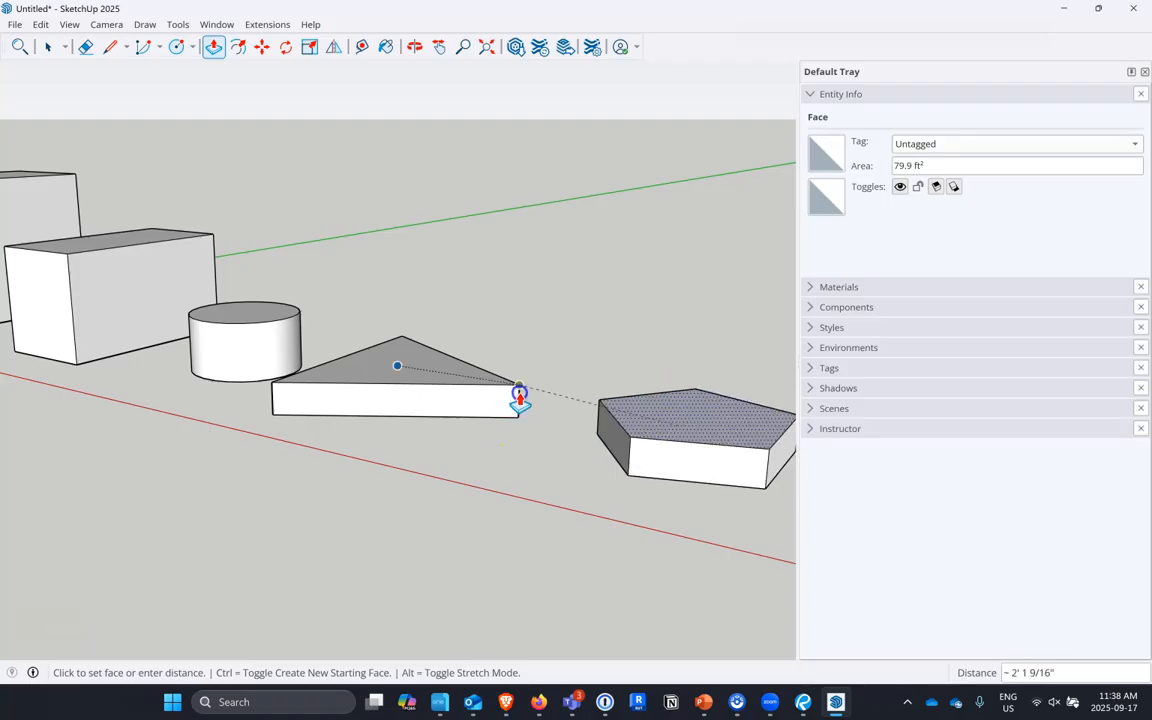
click(294, 328)
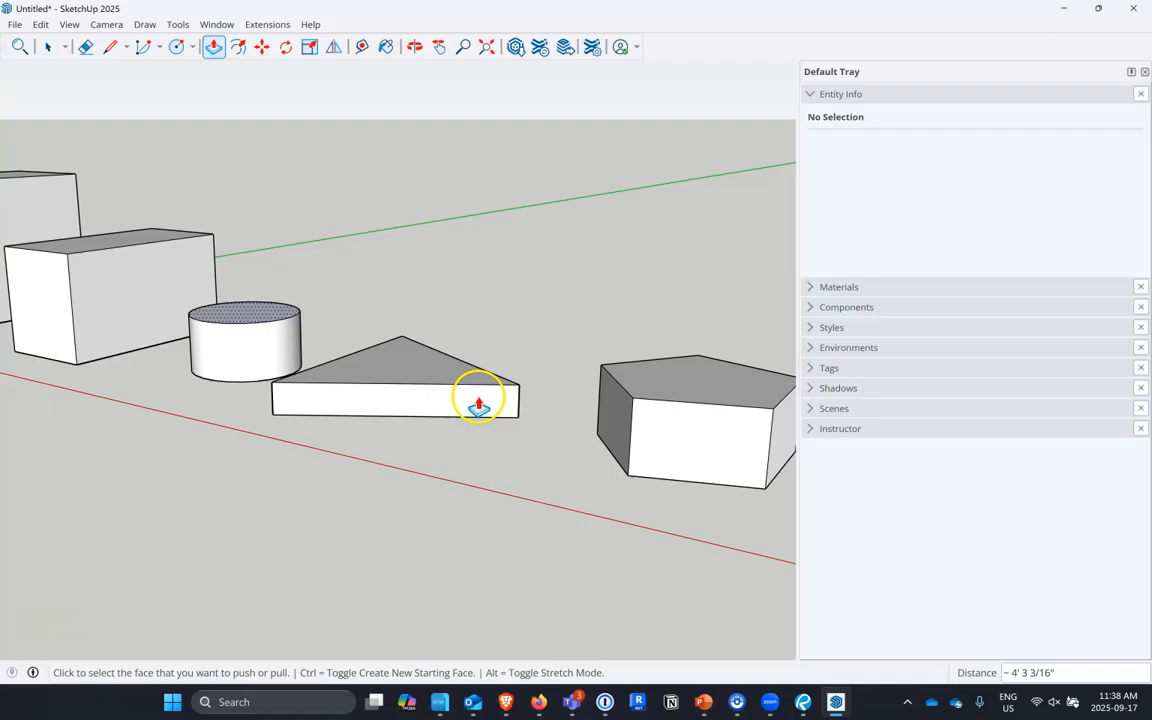
Draw lines outlining a small four-sided area about 2' 11" wide at the lower front corner of the taller box's long side
scroll(470, 404, down, 3)
scroll(103, 240, up, 3)
scroll(133, 307, up, 2)
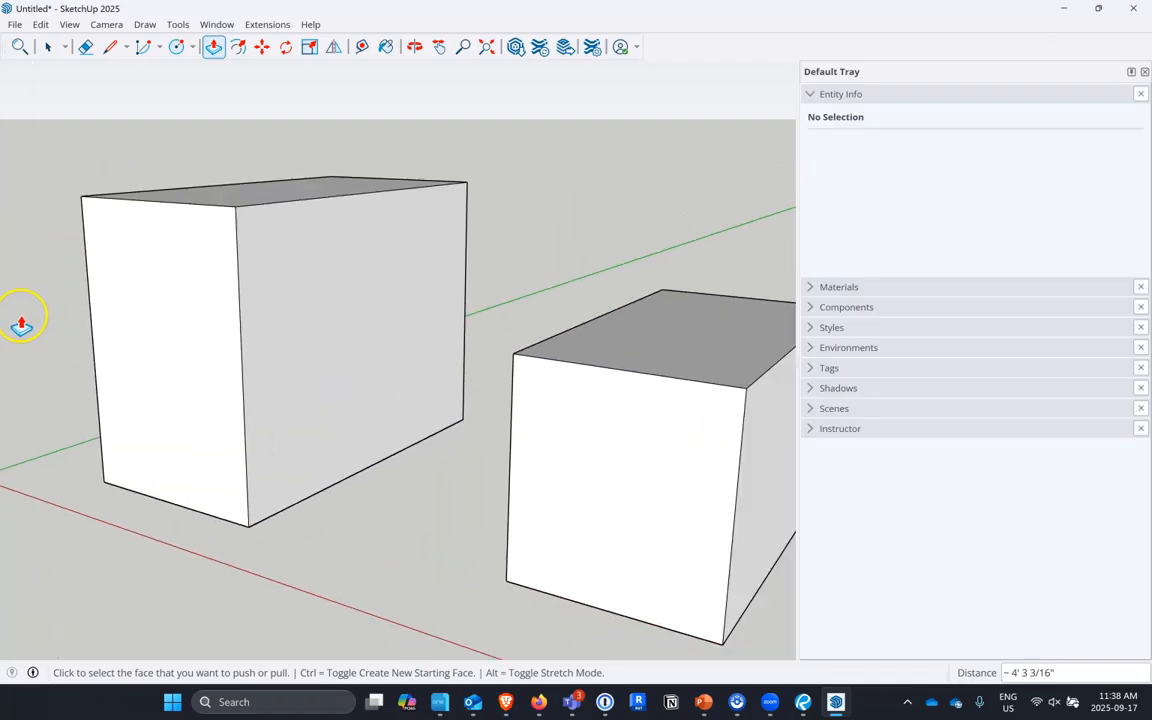
scroll(550, 319, down, 1)
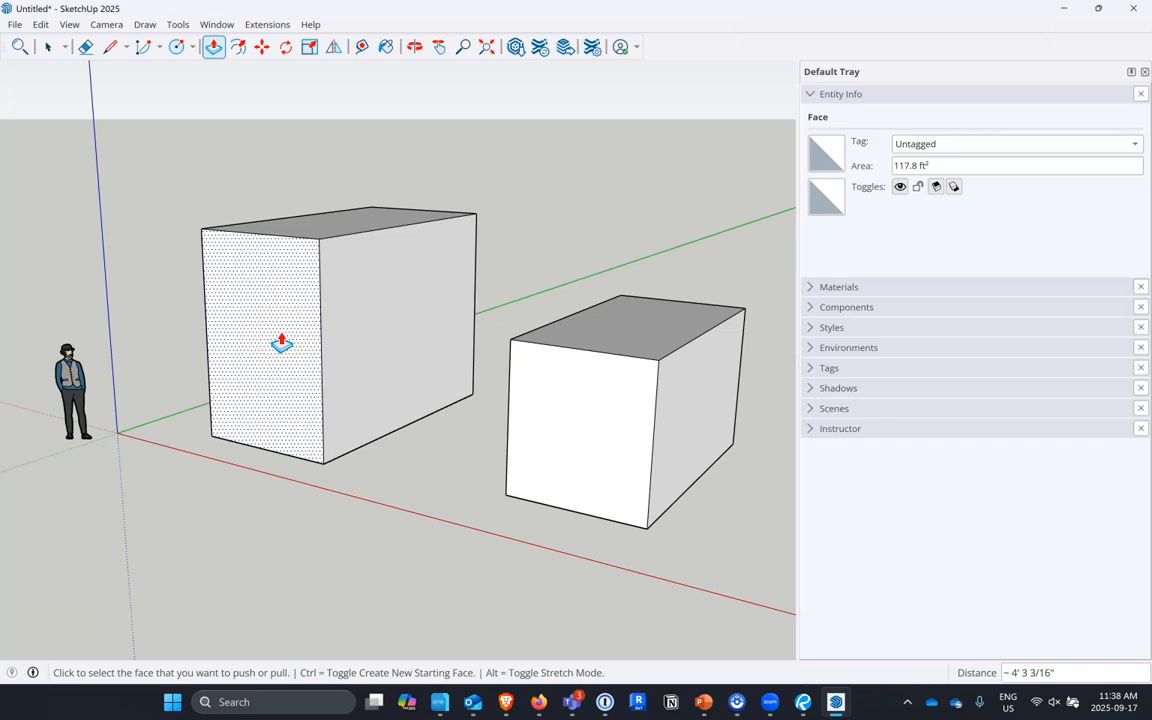
click(110, 46)
scroll(346, 453, up, 2)
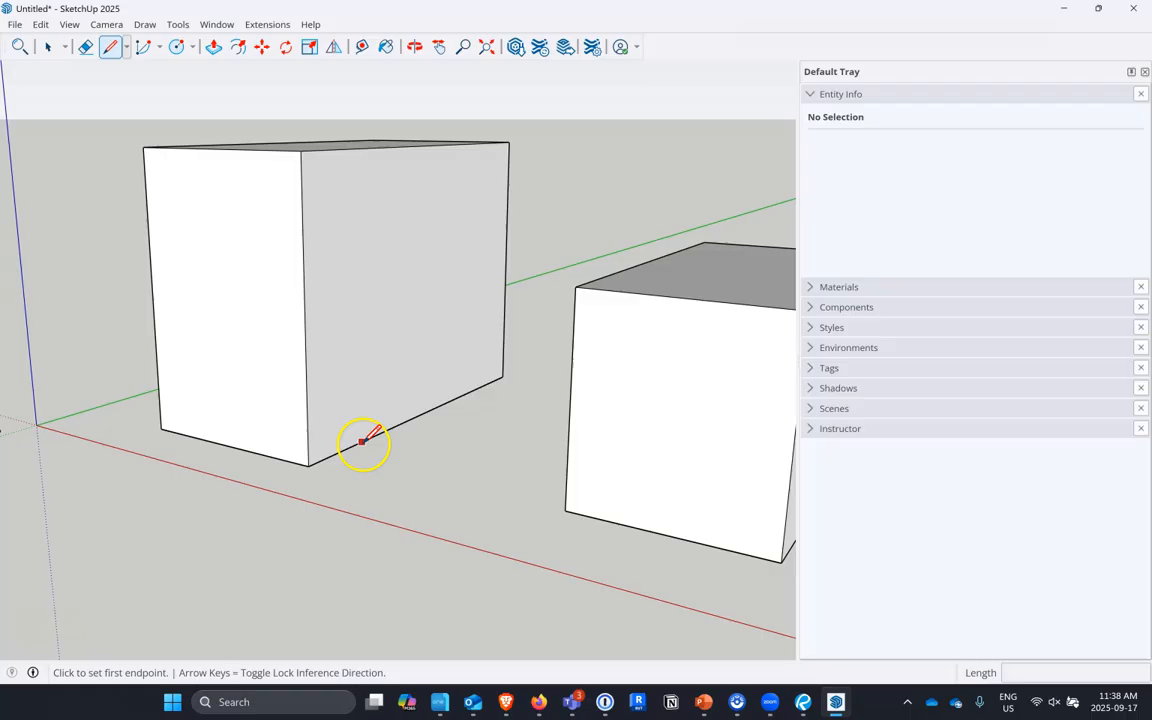
click(350, 448)
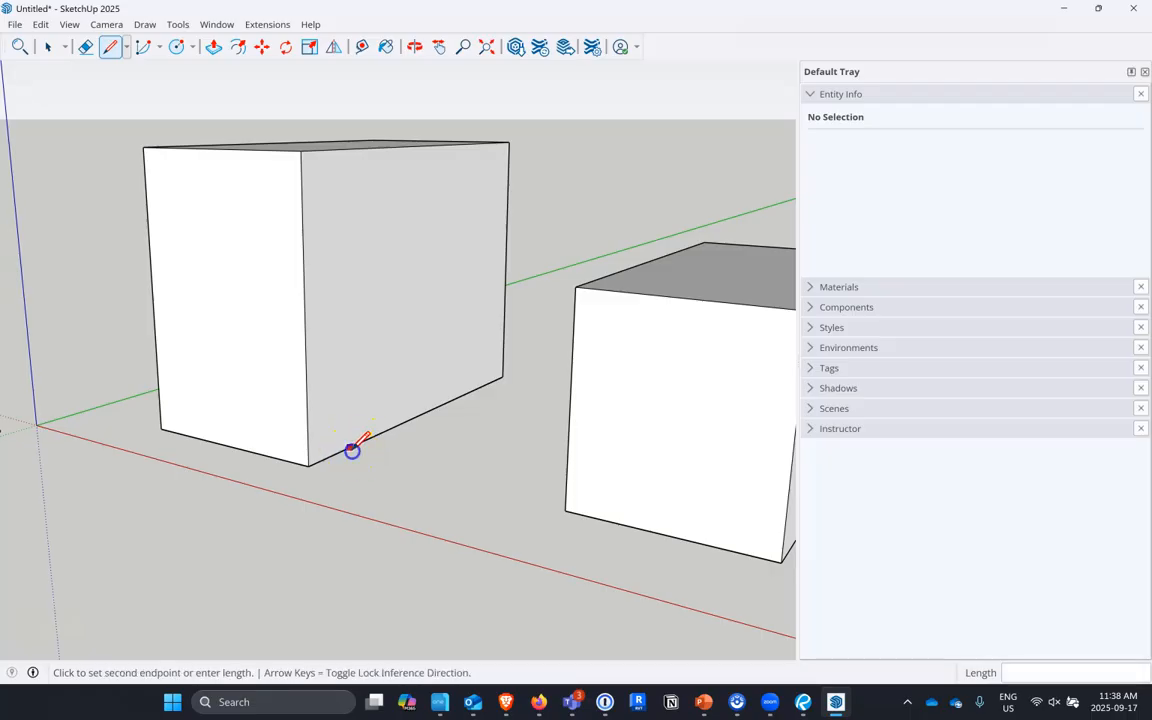
click(350, 387)
click(305, 401)
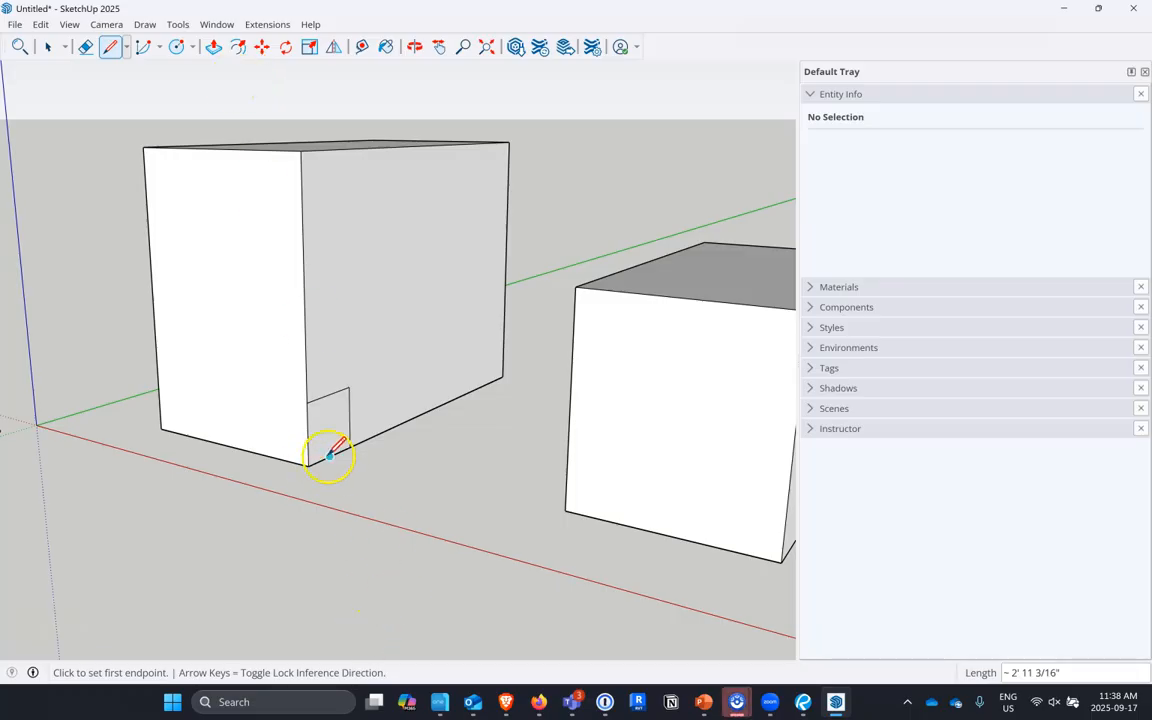
Push/Pull the small corner face inward 4' 8" and then the remaining 4' 4", cutting a notch through the taller box's base
click(213, 47)
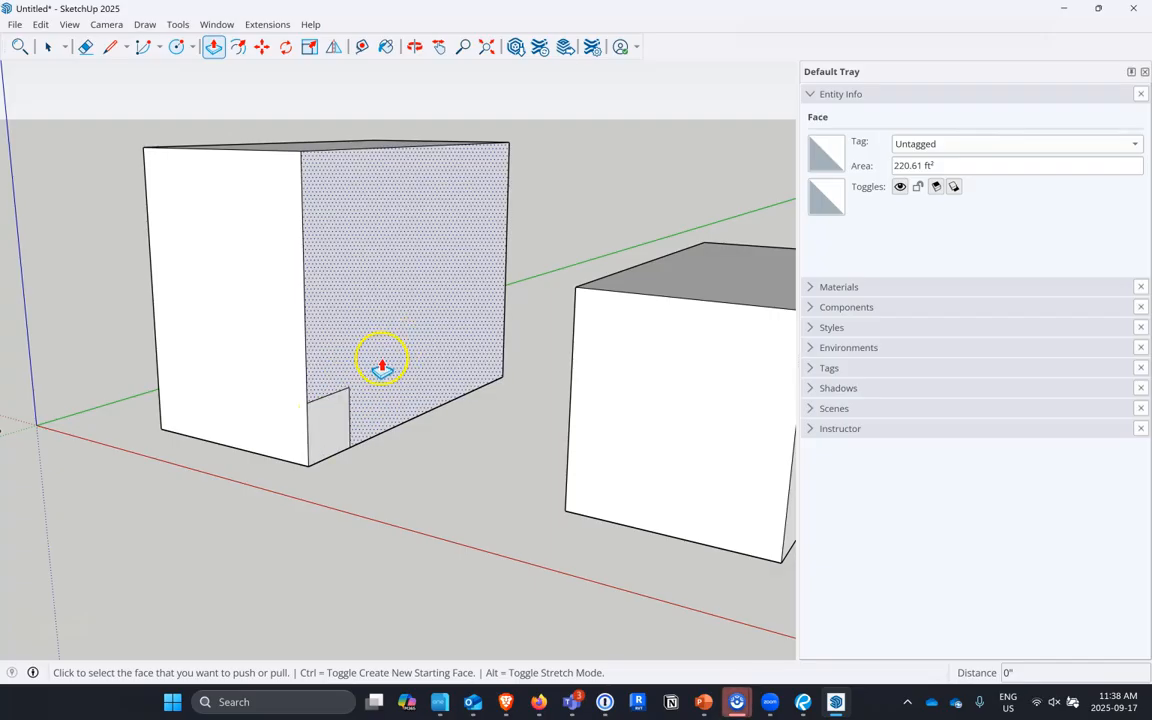
click(257, 404)
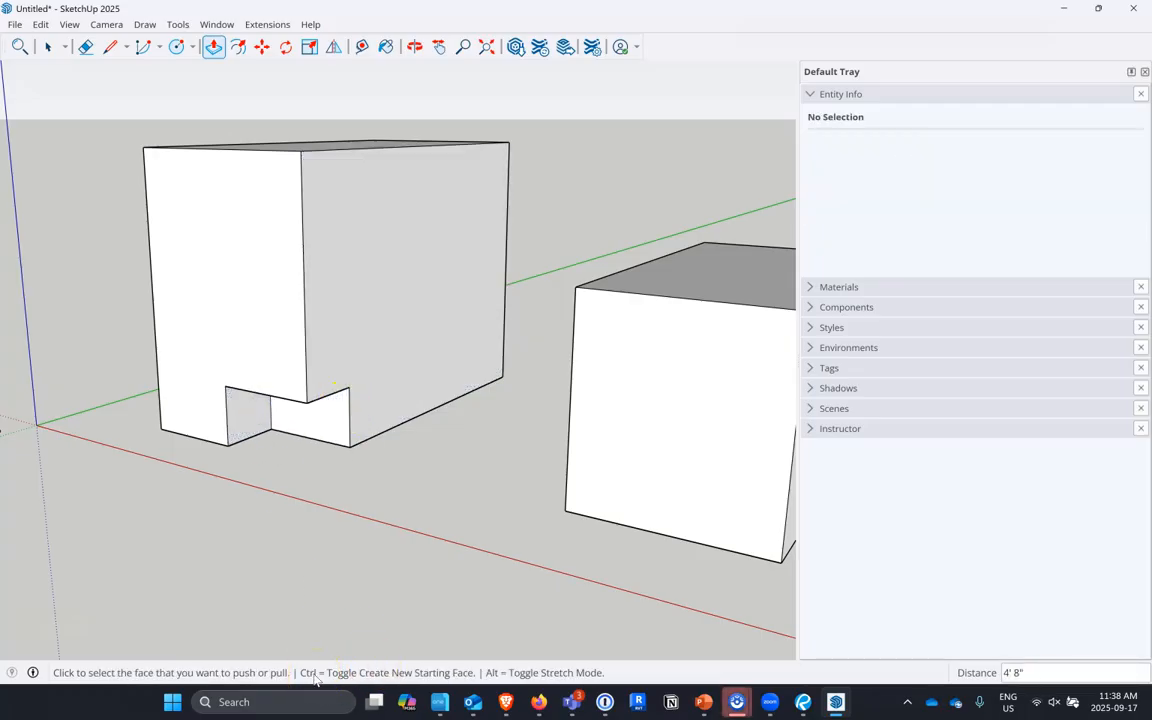
click(238, 421)
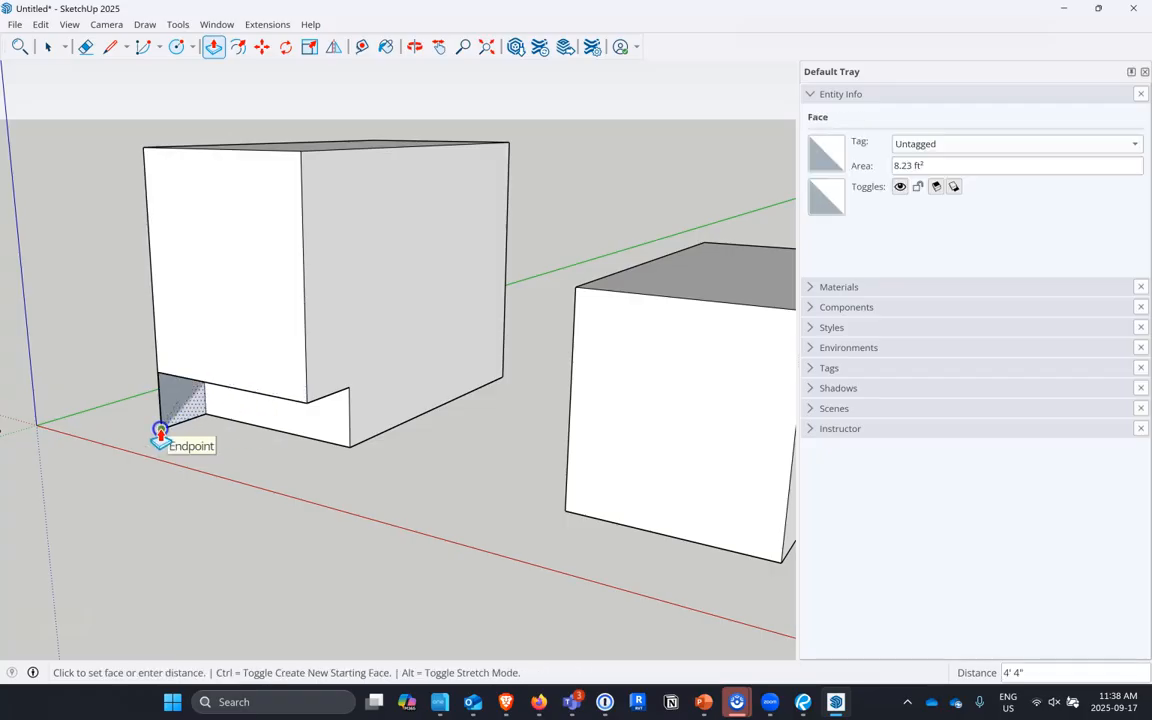
click(161, 429)
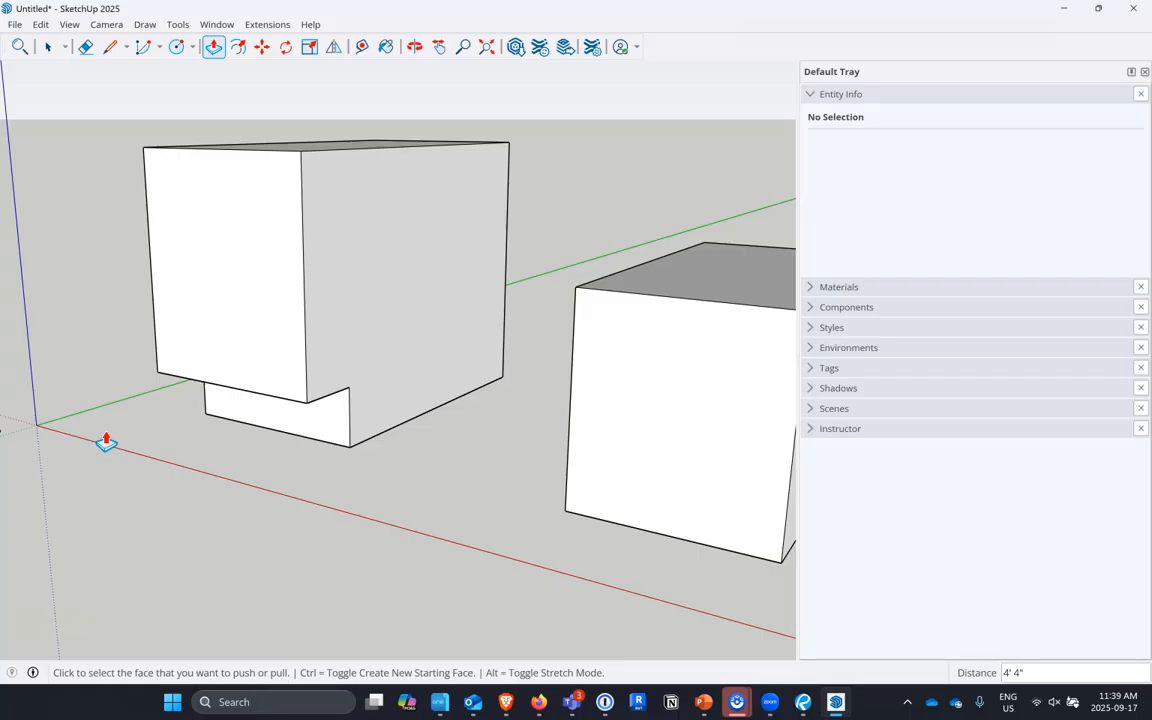
Draw a diagonal line about 3' 5" long from the notch's inner upper corner to the box's front vertical edge
click(318, 379)
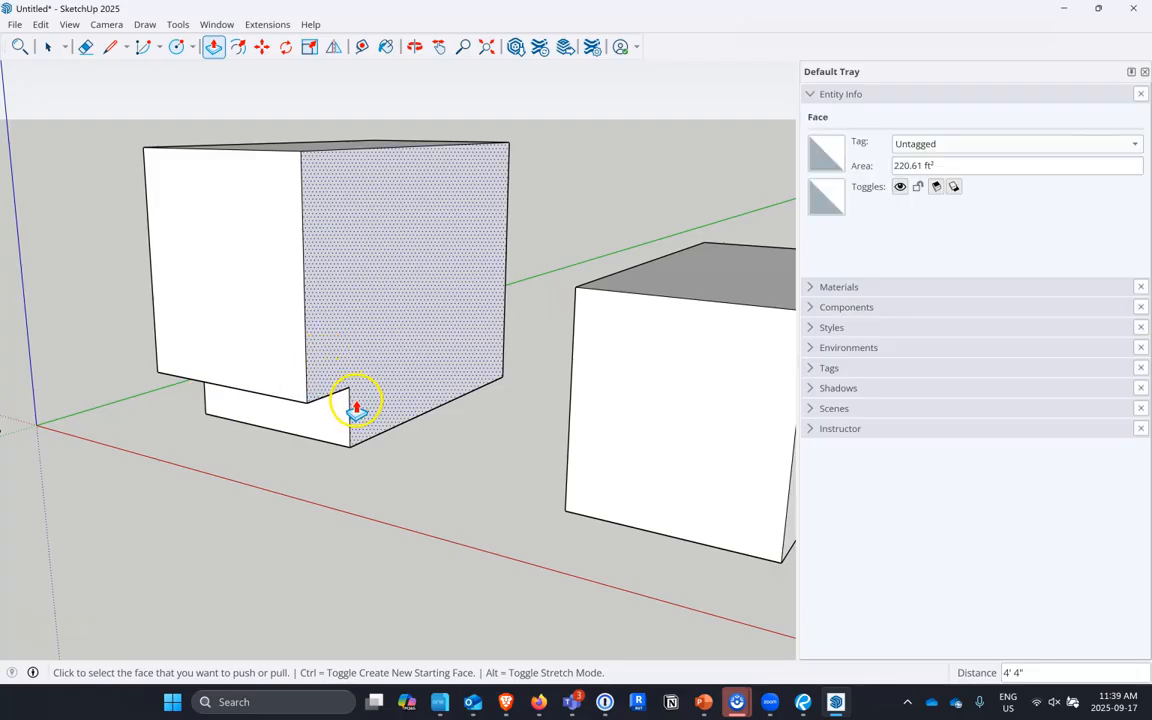
click(110, 48)
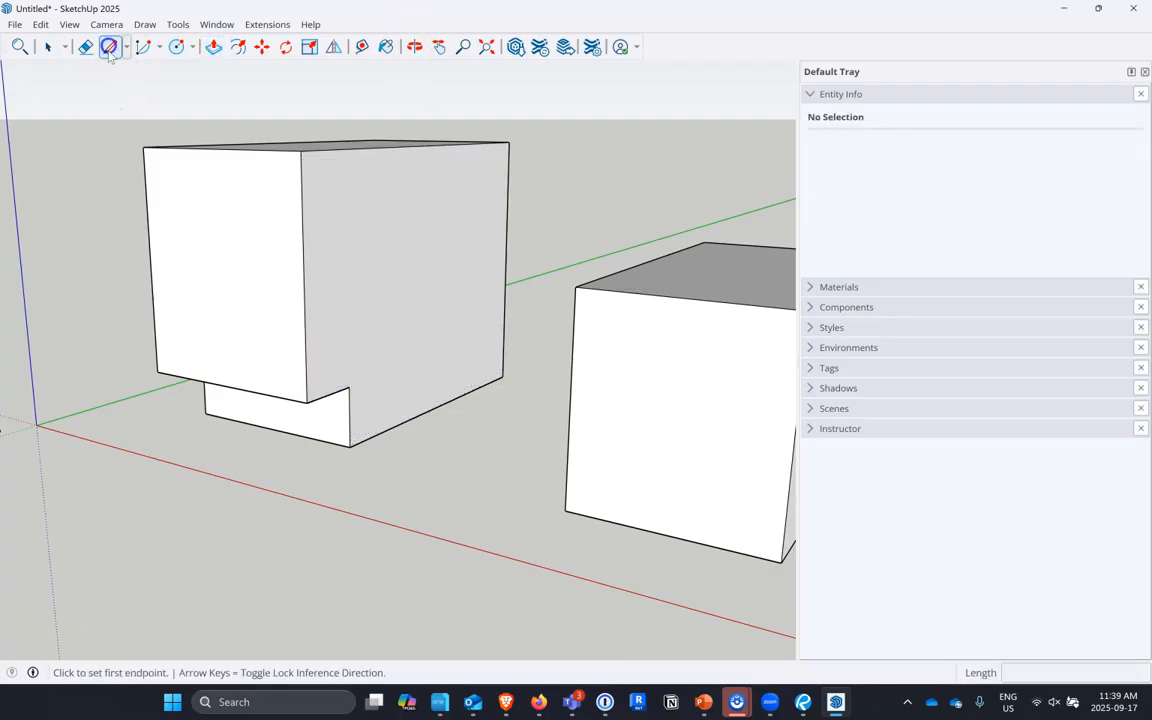
click(346, 392)
click(305, 359)
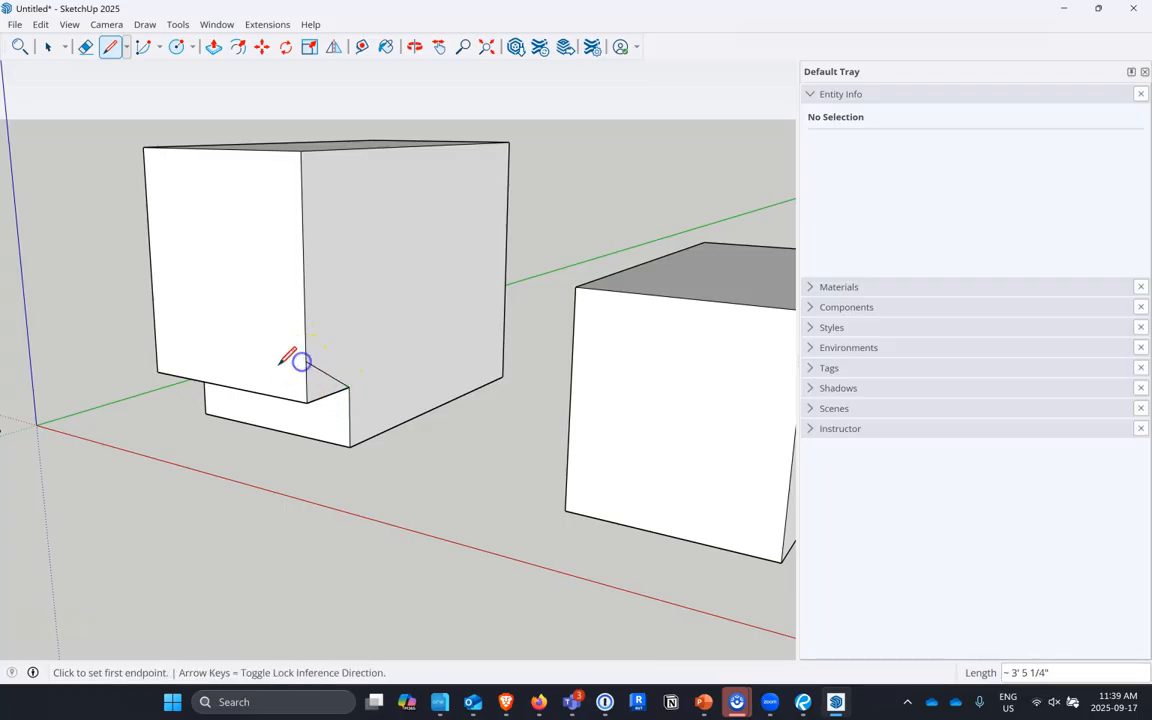
Push/Pull the small triangular face 9' through the box to slope the underside above the notch
click(214, 47)
click(325, 381)
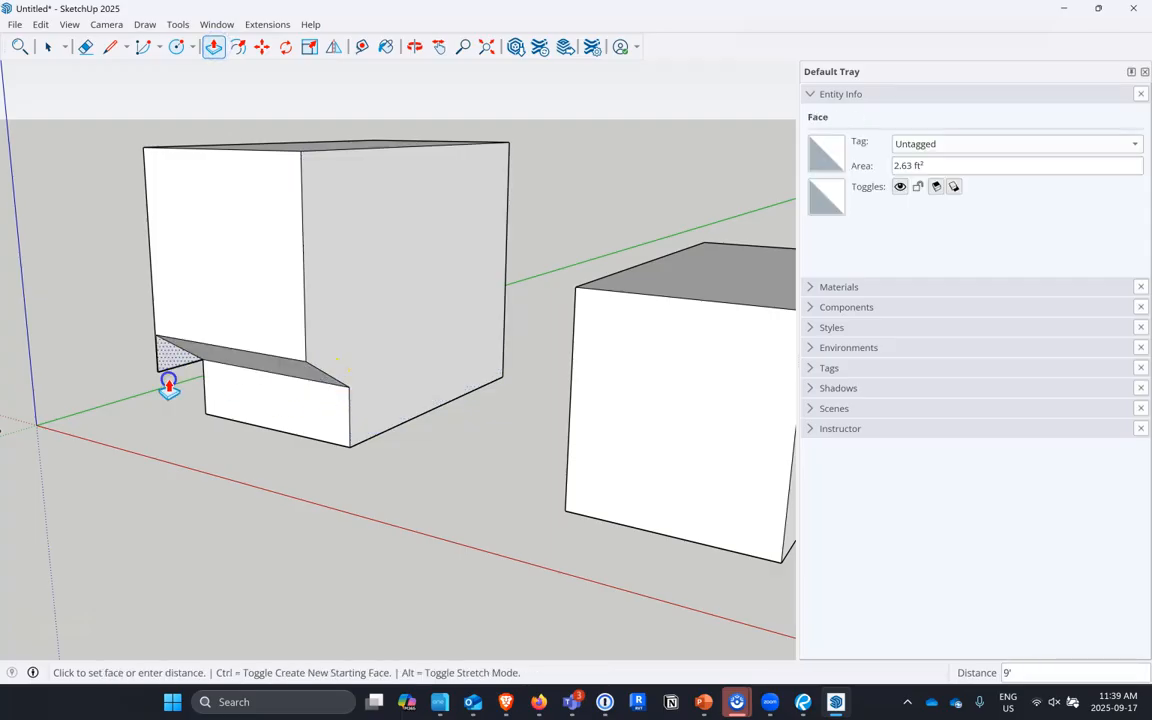
click(160, 377)
Offset the edges of the taller box's top face inward by about 2' 3 7/8"
middle_drag(360, 470, 408, 503)
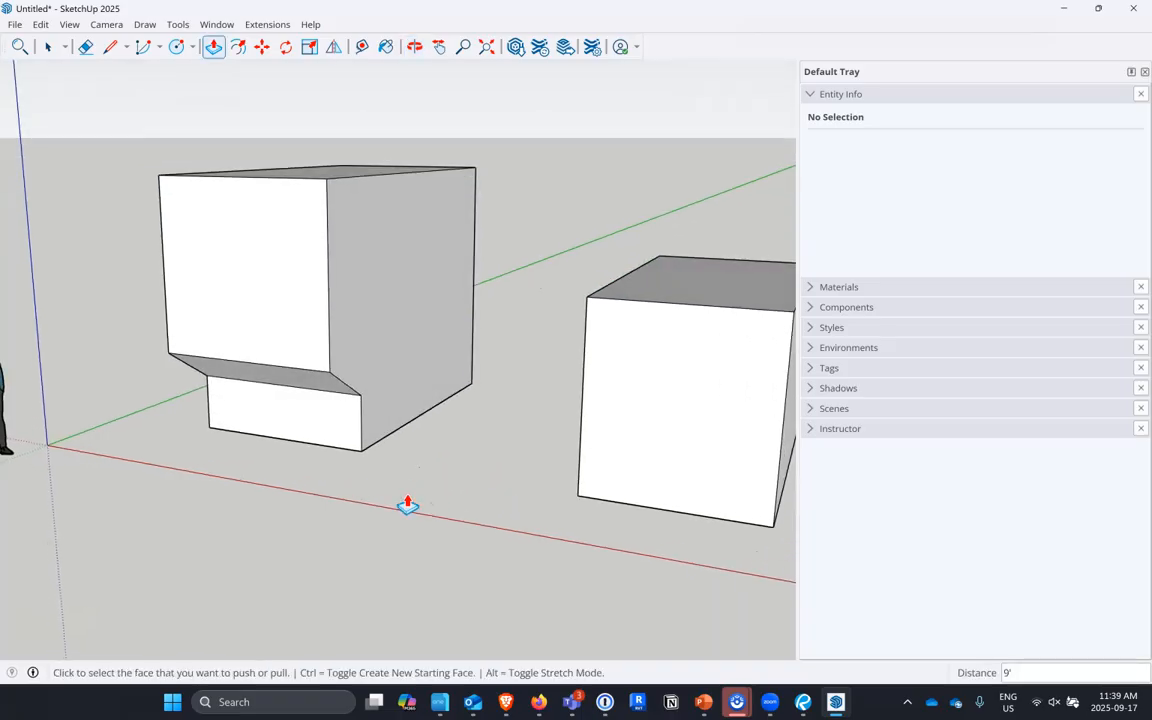
middle_drag(486, 108, 404, 310)
scroll(404, 305, down, 2)
scroll(290, 118, up, 2)
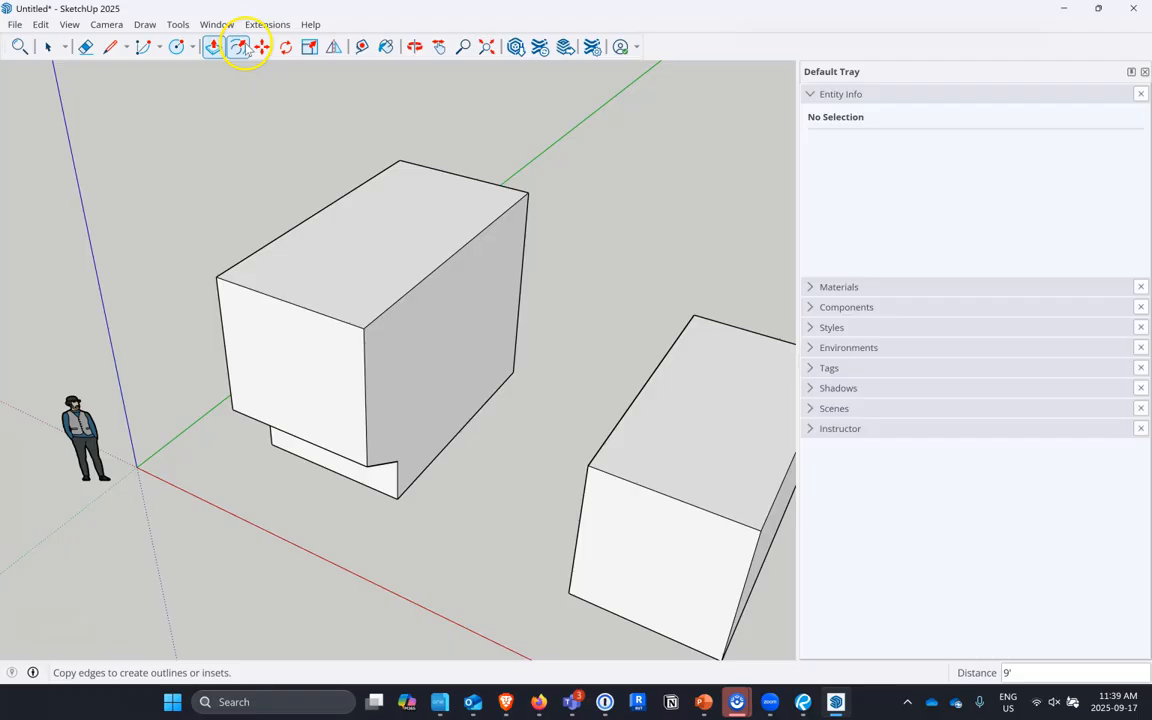
key(alt+d)
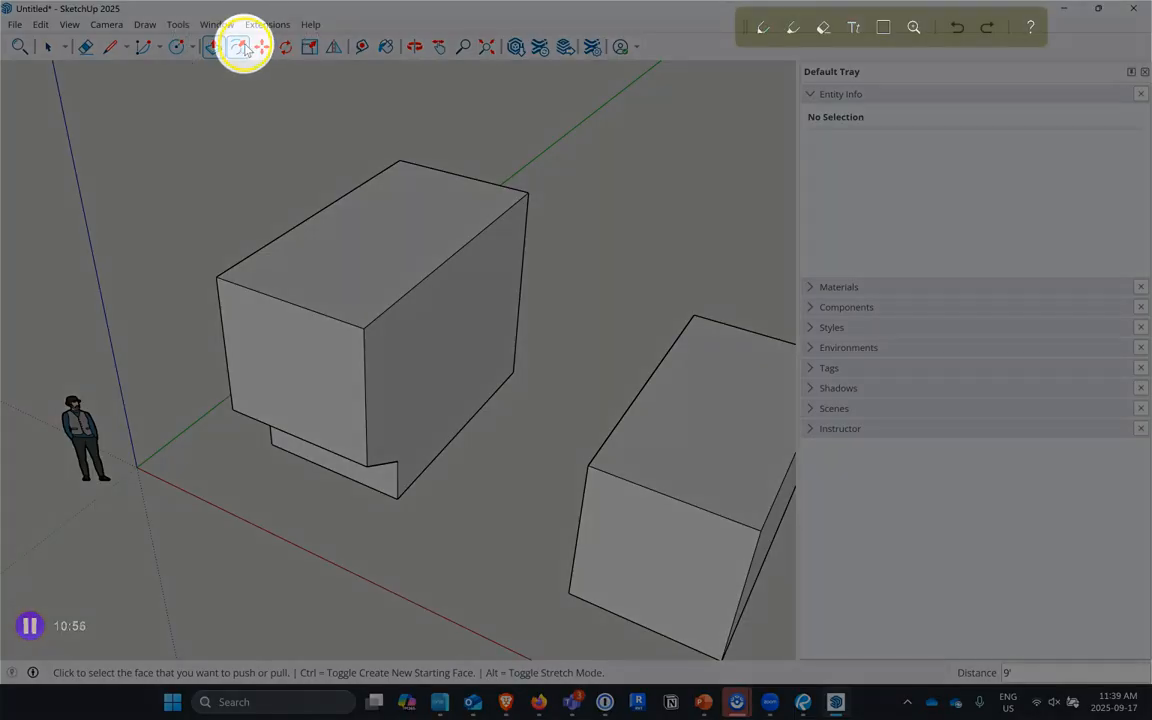
click(239, 47)
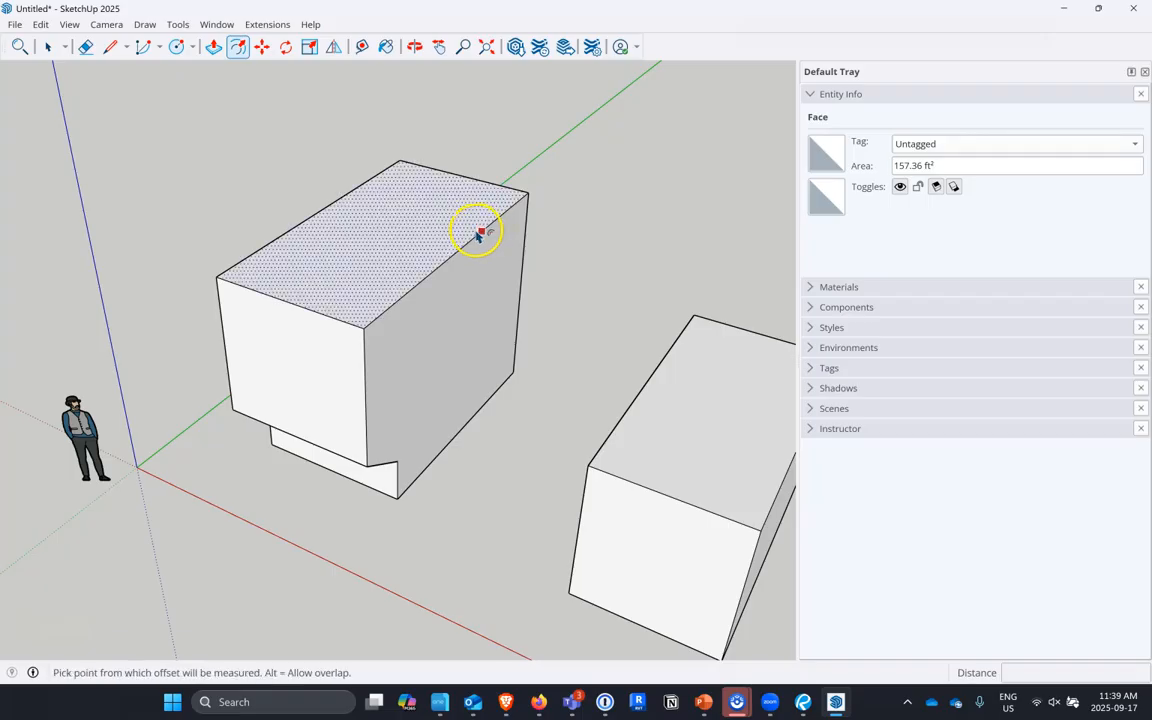
click(480, 232)
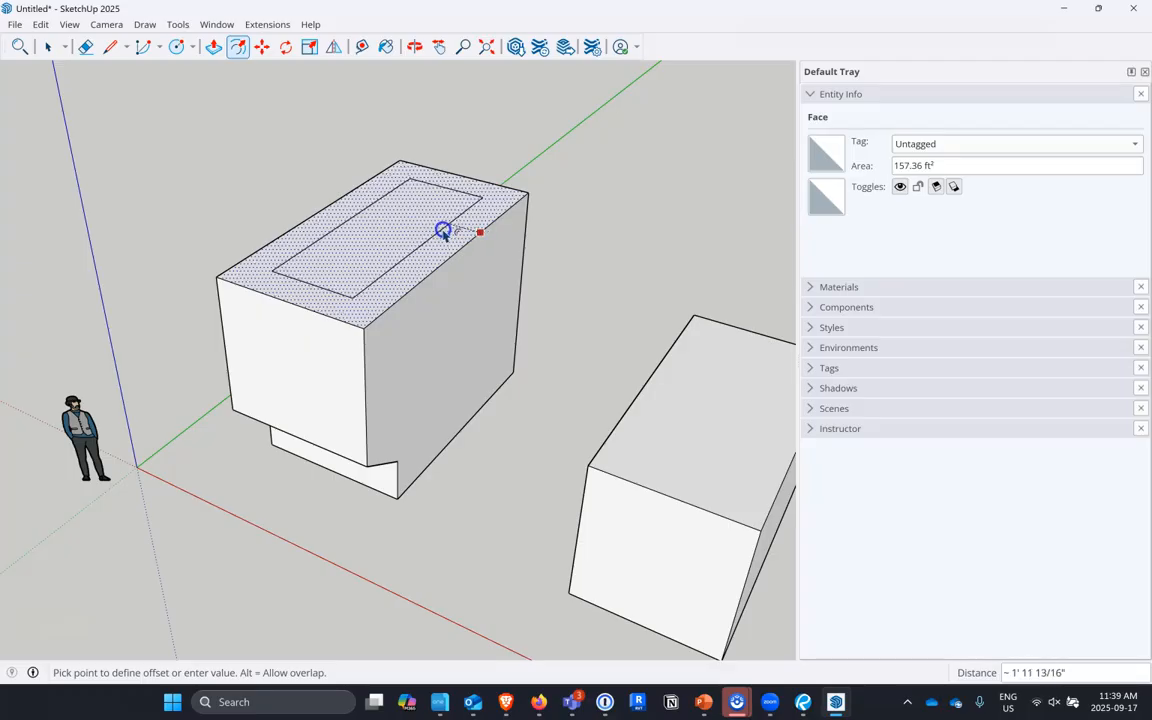
click(437, 230)
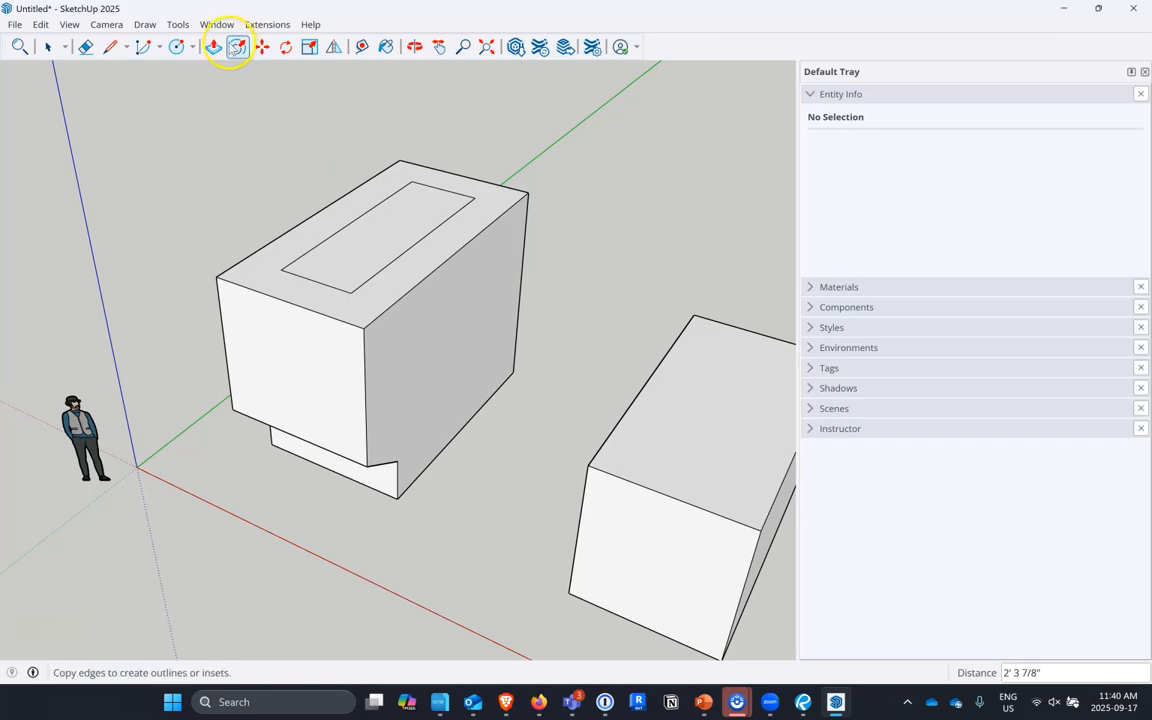
Push/Pull the inner rectangle on the taller box's top about 13' 1 1/16" down through the solid to hollow it out
key(p)
click(420, 206)
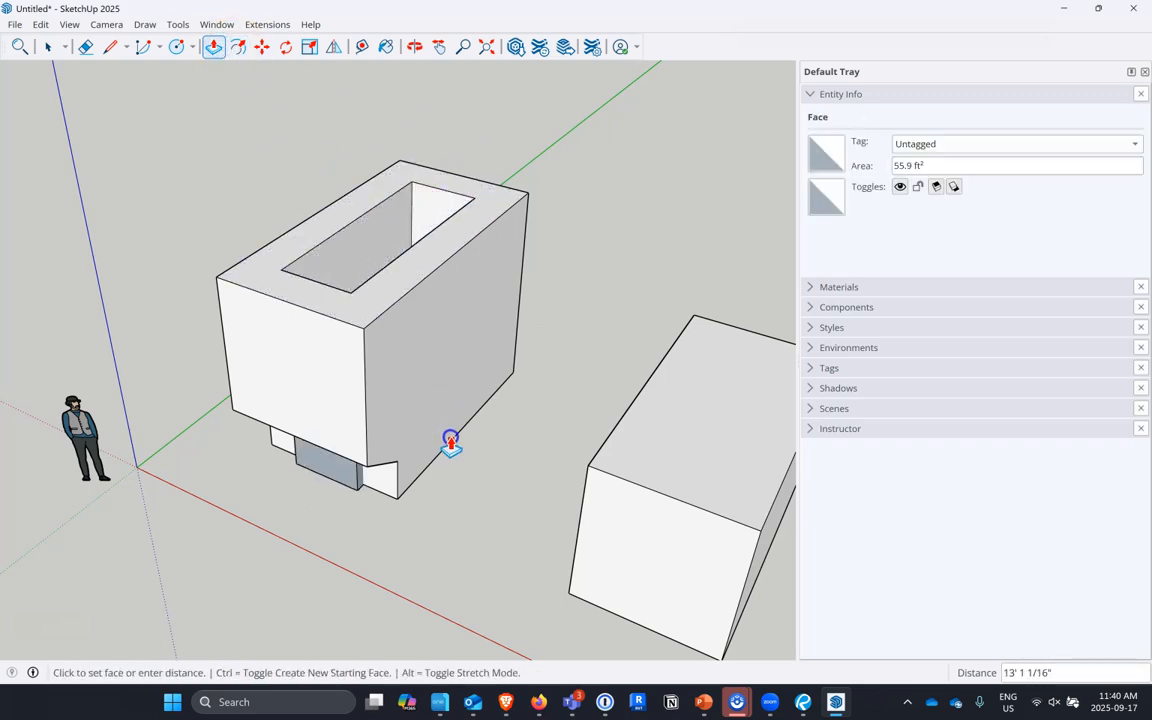
click(400, 556)
middle_drag(424, 532, 406, 288)
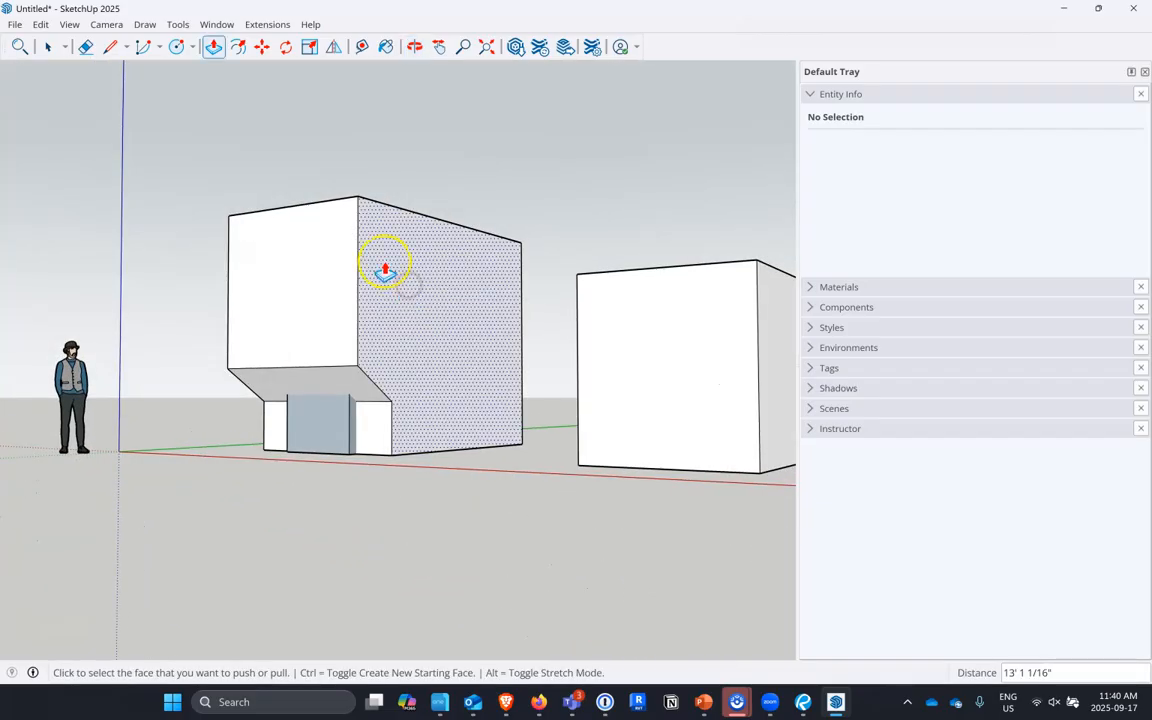
click(385, 270)
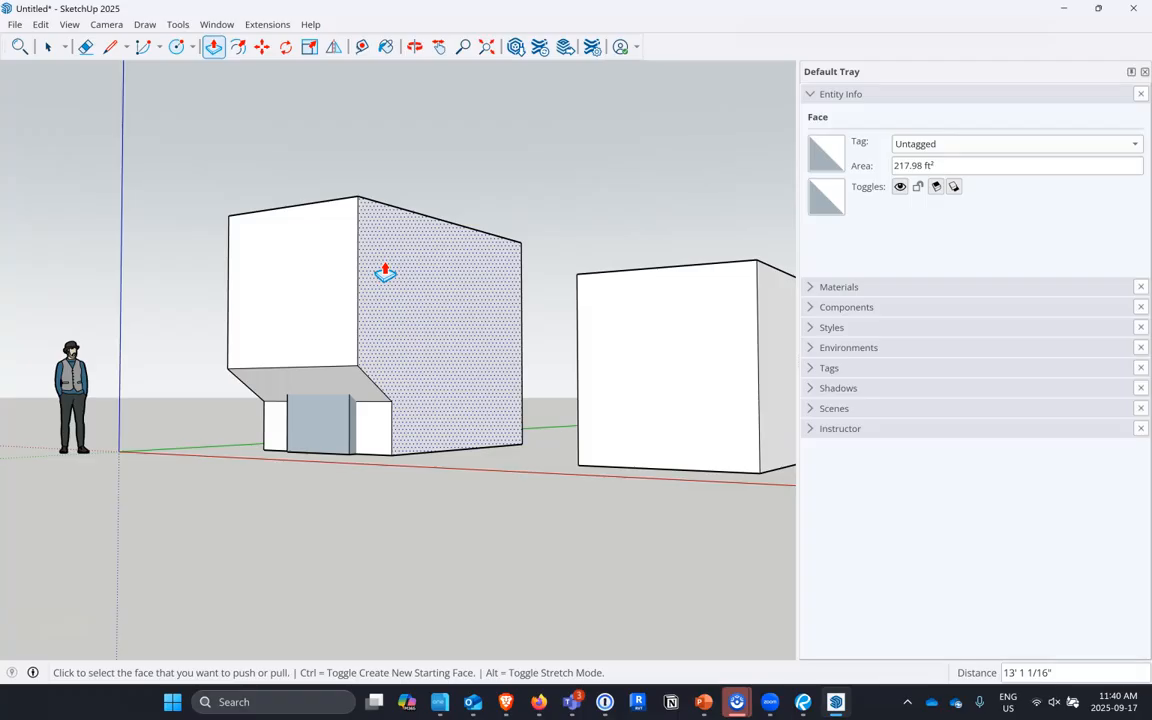
Draw lines along the edges where the hollow's walls protrude through the notch, one vertical and one along the short slanted edge
scroll(342, 442, up, 3)
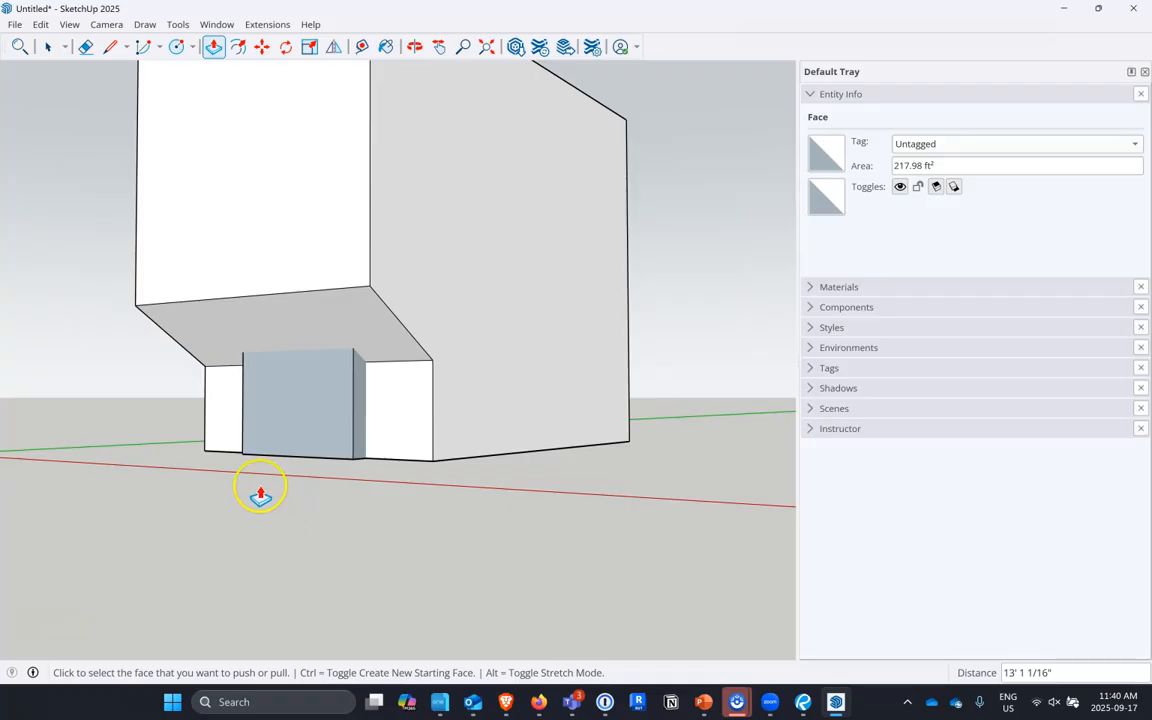
click(110, 49)
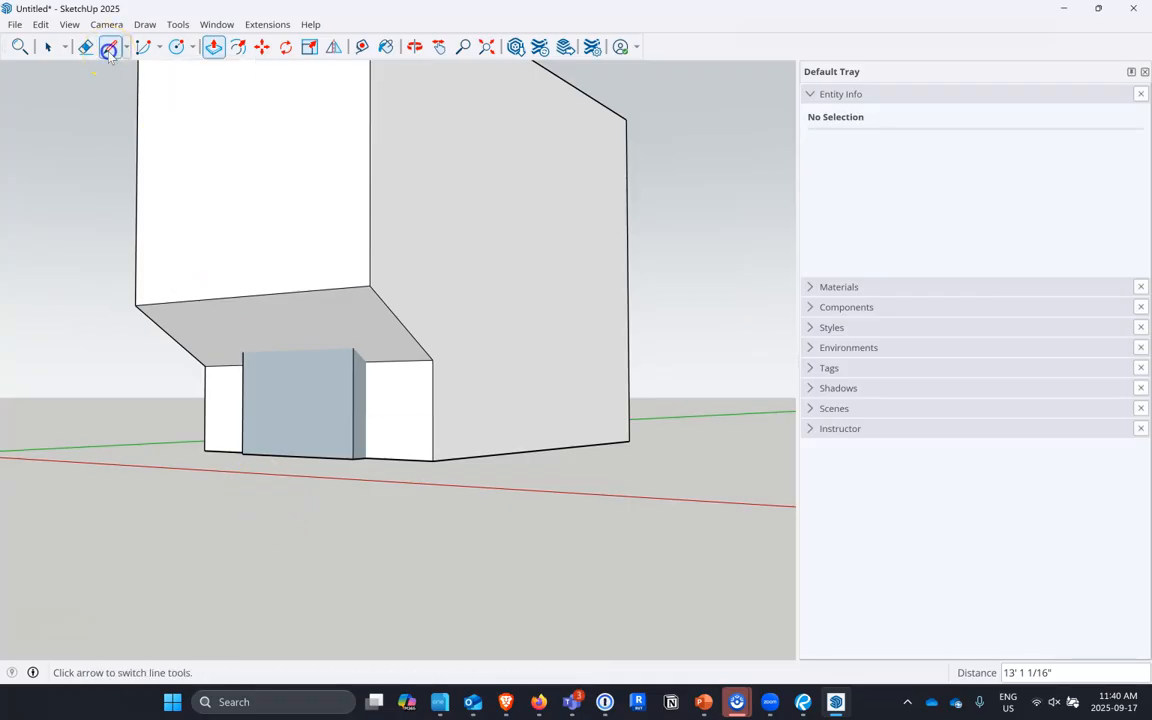
click(366, 457)
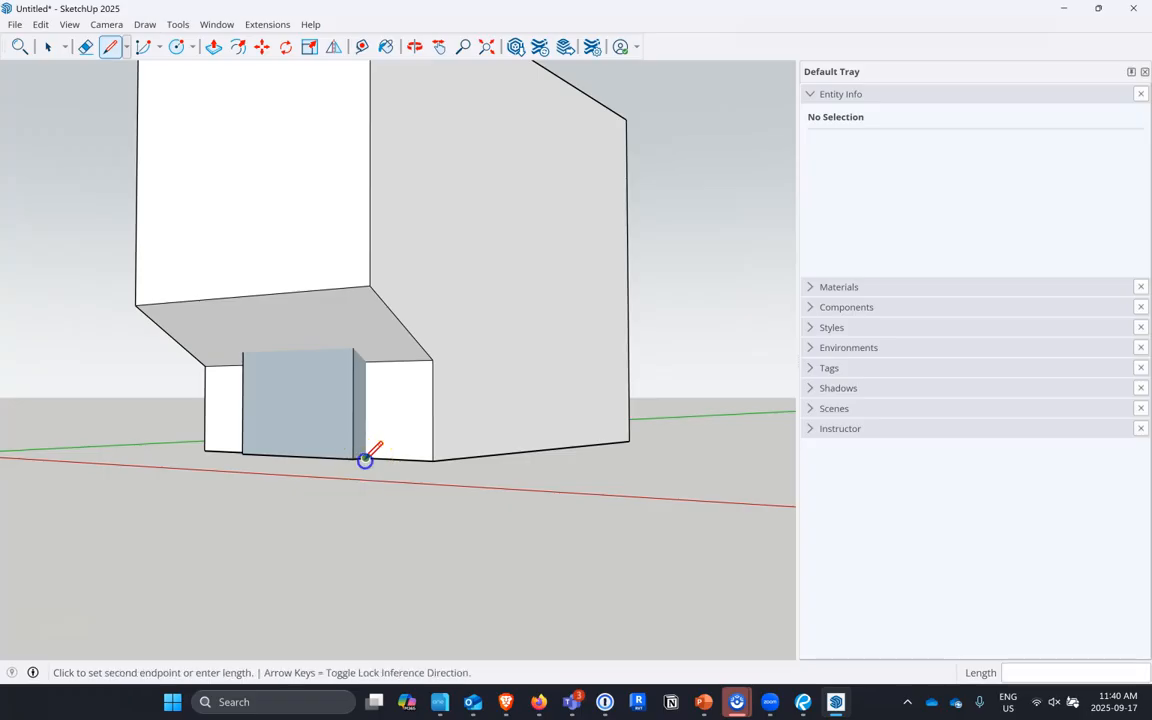
click(366, 361)
click(352, 349)
click(366, 361)
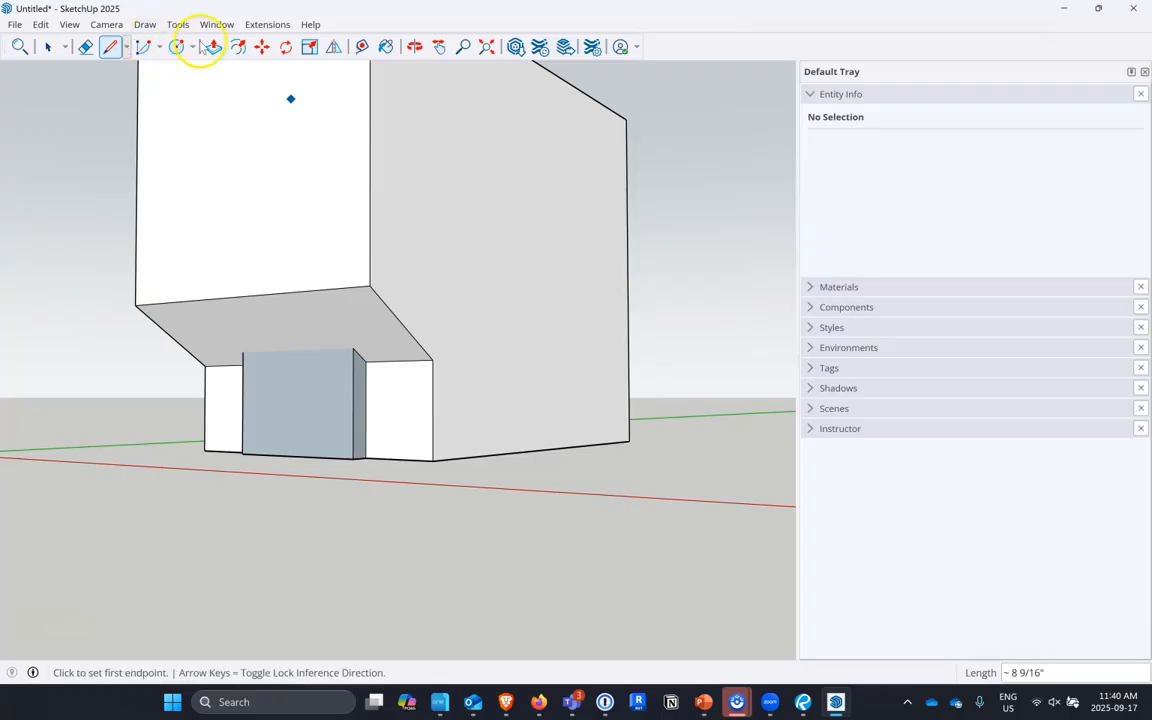
Push/Pull the small protruding side face 4' 4 1/4" across to the opposite side of the hollow
click(213, 46)
click(364, 395)
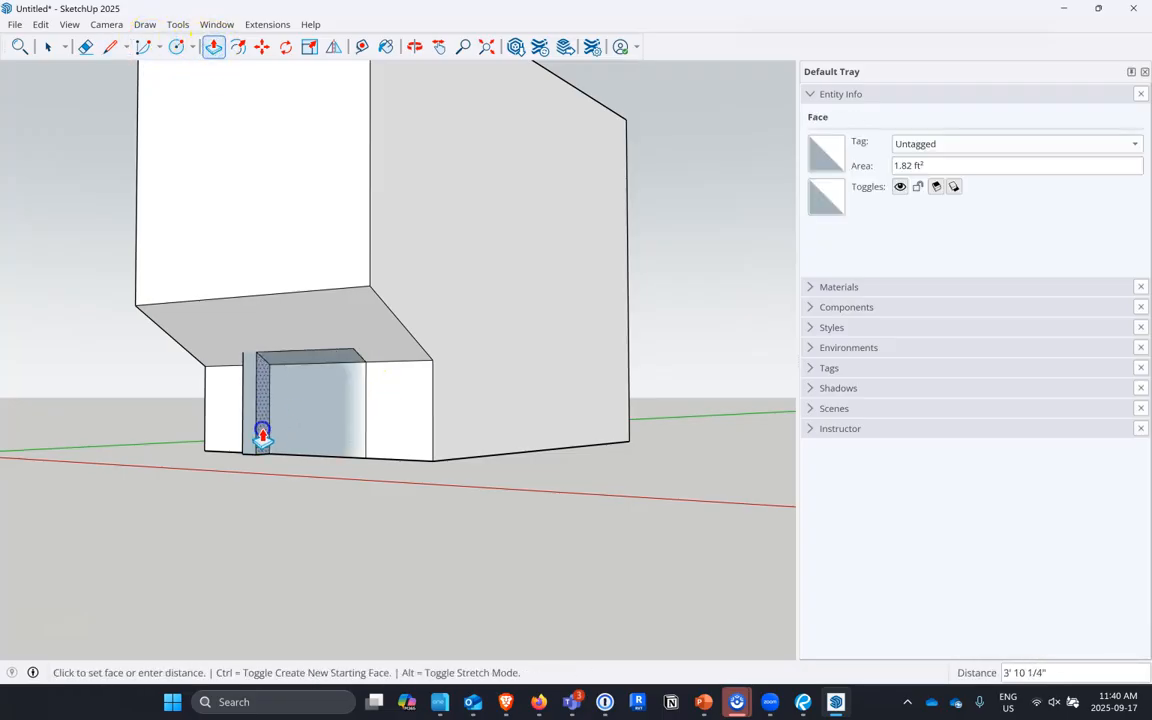
click(251, 462)
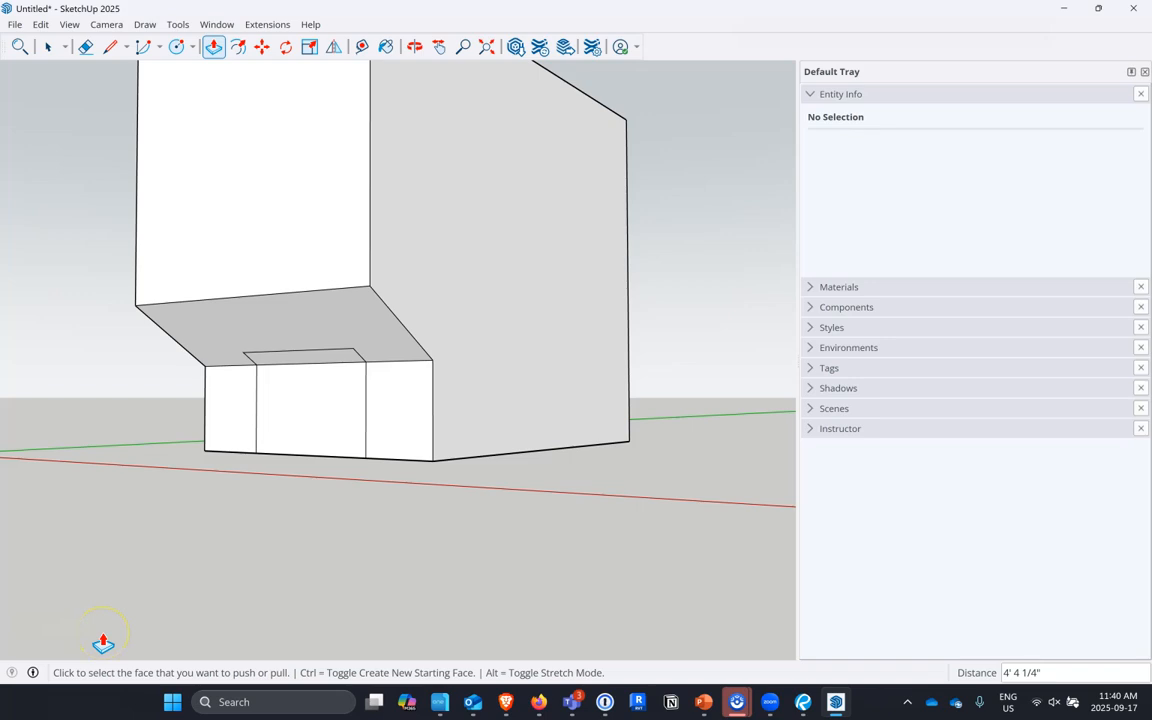
Erase the horizontal edges above and below the central panel at the notch to open a passage into the hollow
scroll(298, 411, up, 3)
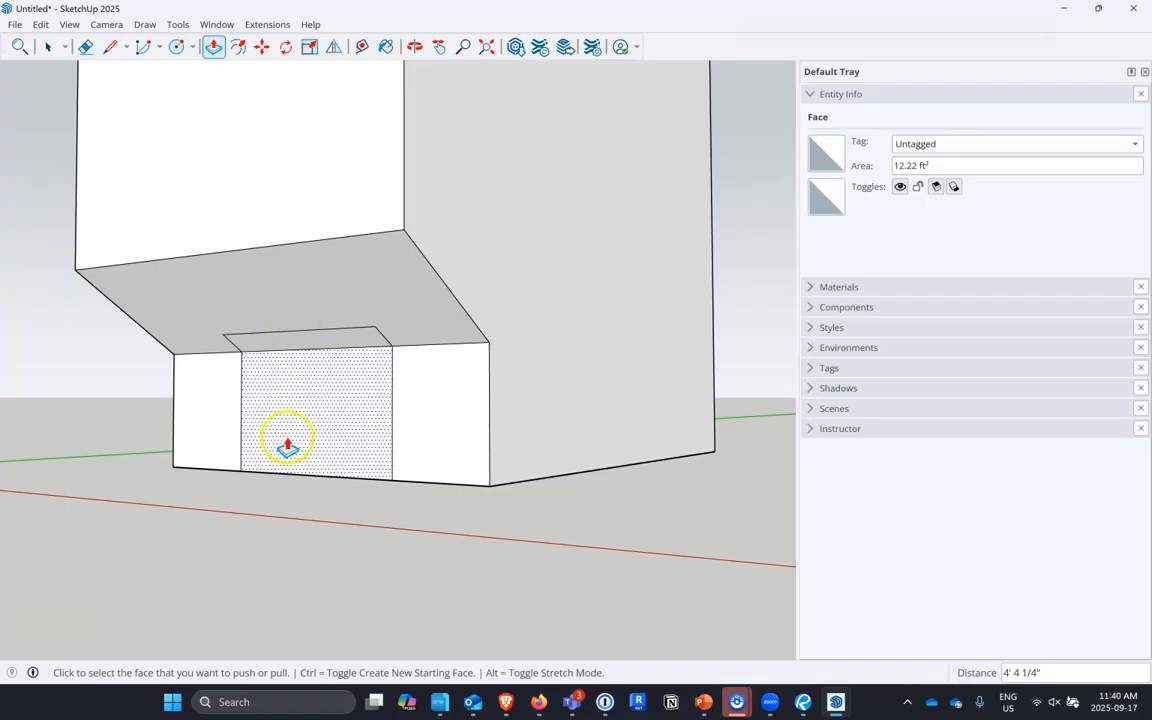
click(85, 46)
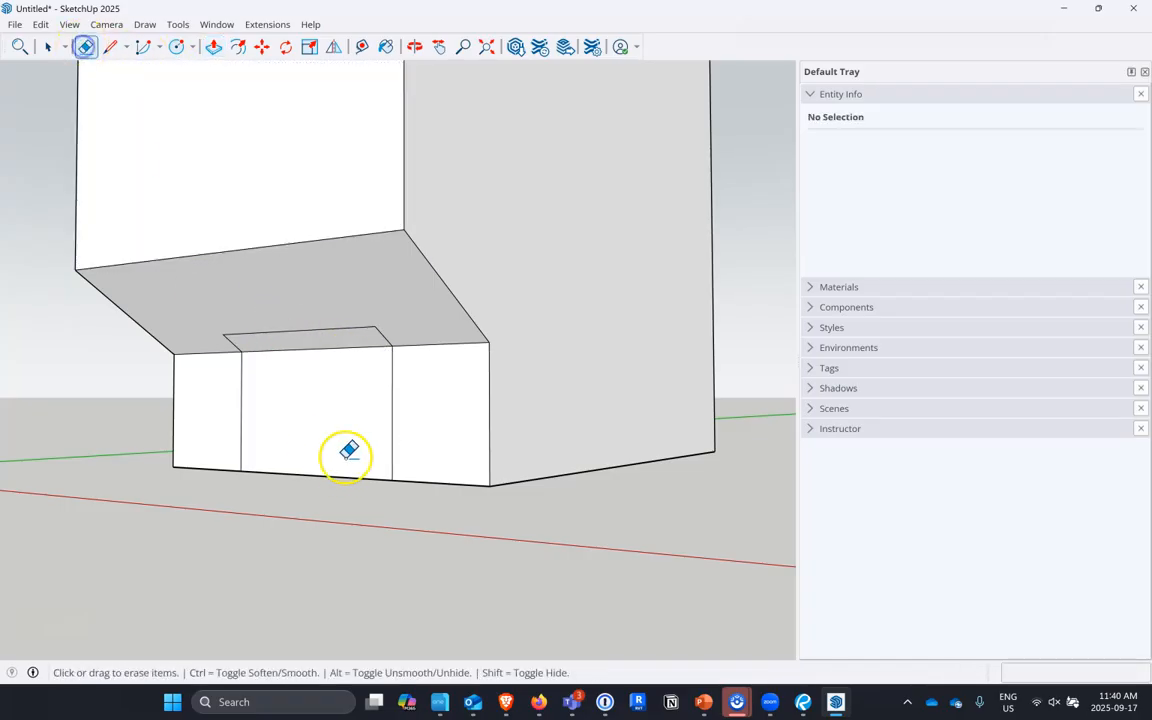
click(324, 347)
drag(324, 455, 327, 487)
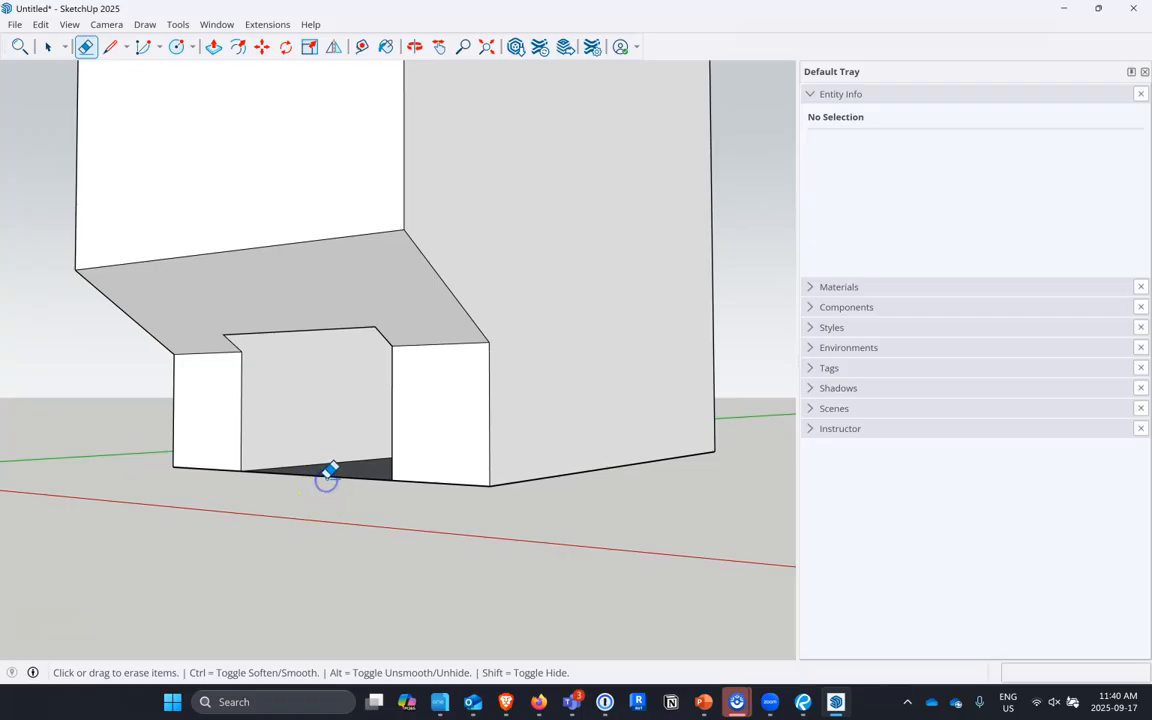
click(327, 477)
mouse_move(316, 493)
middle_down()
mouse_move(542, 468)
mouse_move(306, 506)
middle_up()
right_click(307, 509)
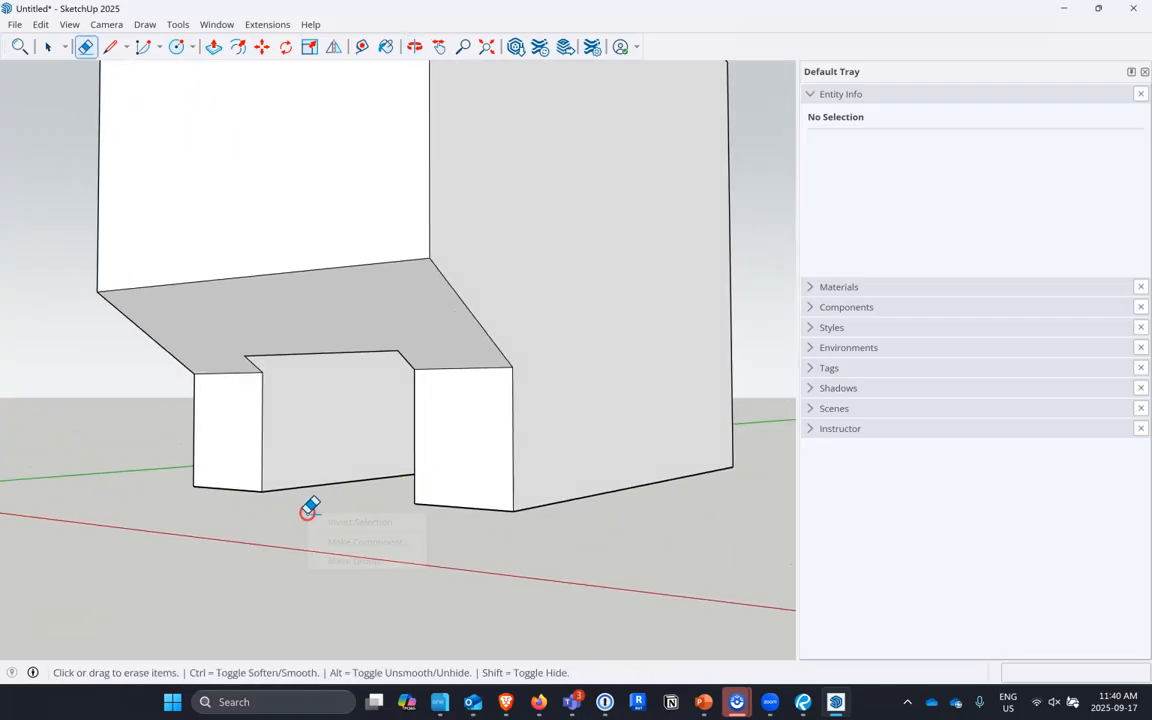
click(233, 520)
Inspect the hollowed box through its front opening and from above on all sides
click(47, 46)
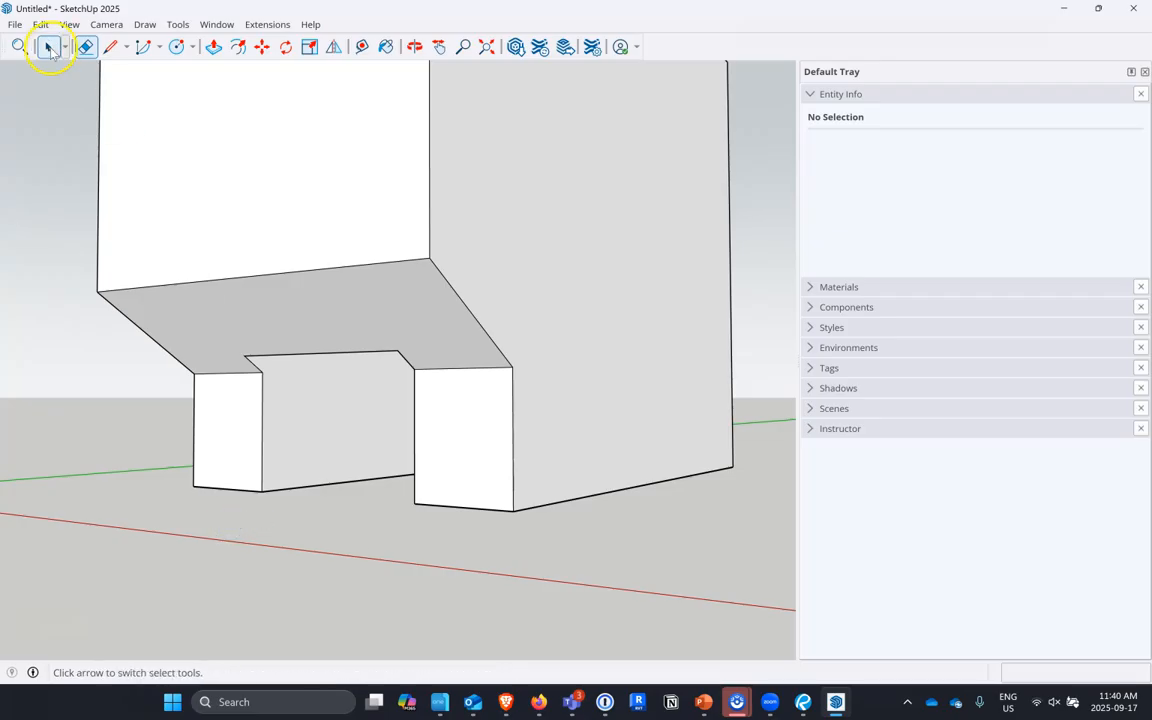
mouse_move(123, 380)
middle_down()
mouse_move(192, 420)
mouse_move(339, 424)
mouse_move(378, 455)
middle_up()
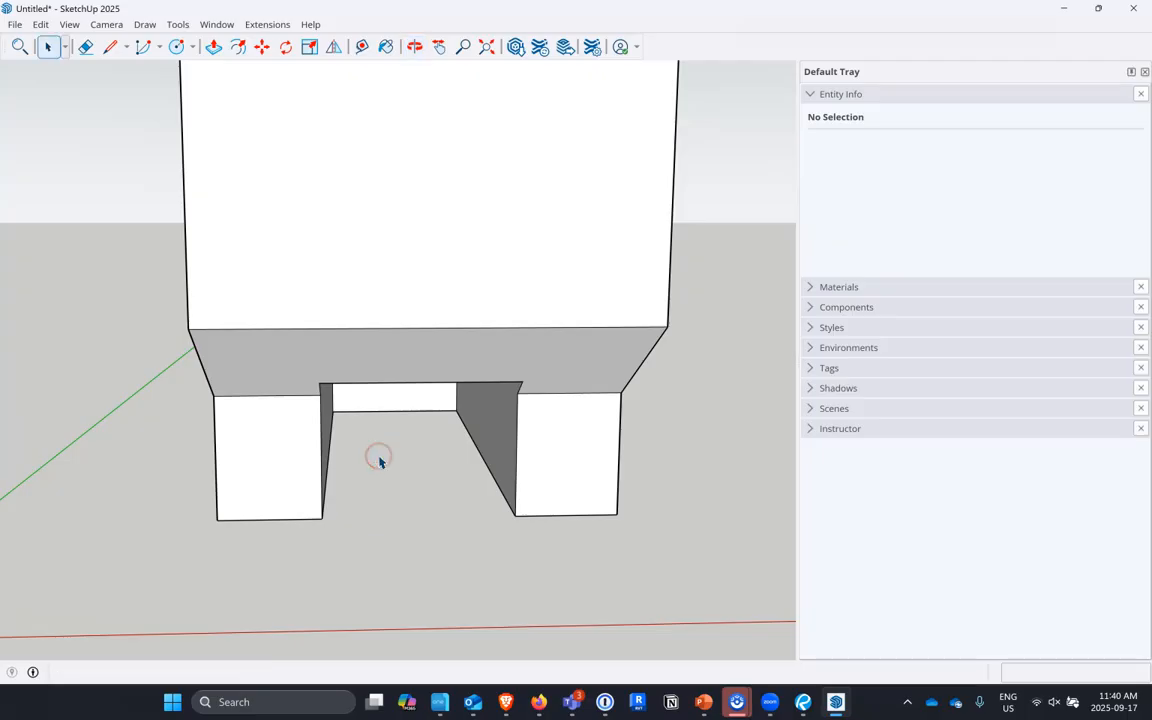
middle_drag(360, 404, 382, 540)
scroll(378, 524, down, 4)
middle_drag(511, 185, 13, 450)
middle_drag(728, 283, 147, 316)
middle_drag(458, 375, 245, 344)
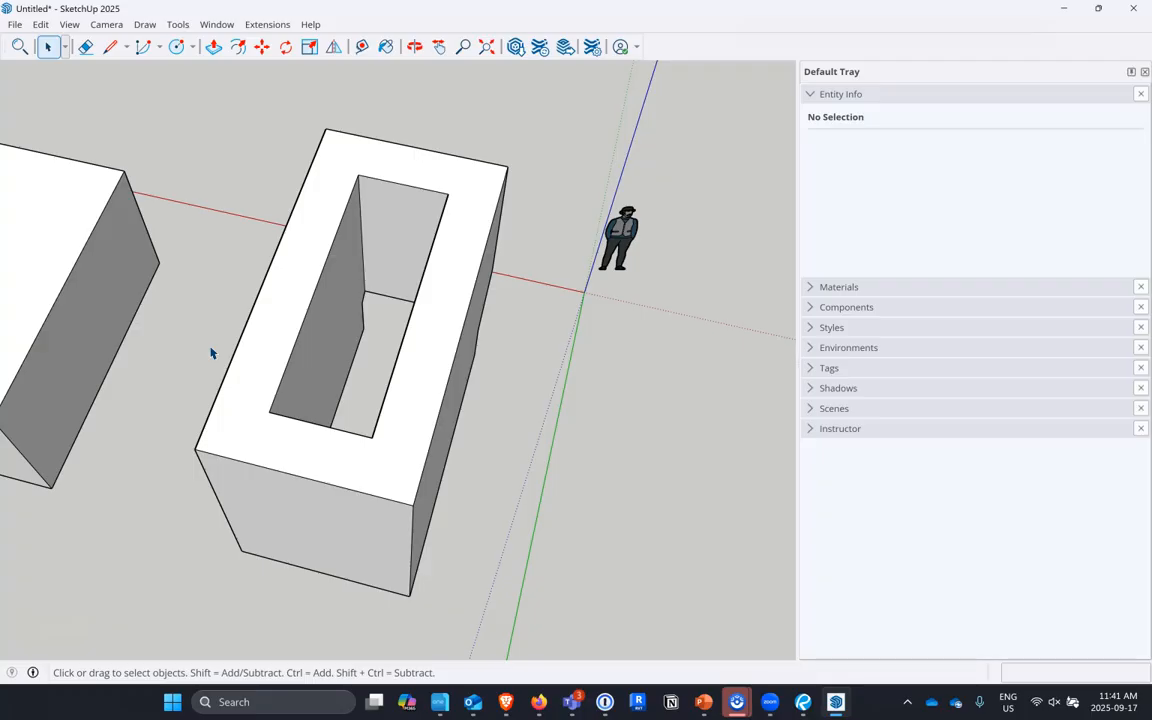
Switch to the PowerPoint presentation and review the exercise slides on drawing six basic shapes, from the cube to the sphere
click(701, 703)
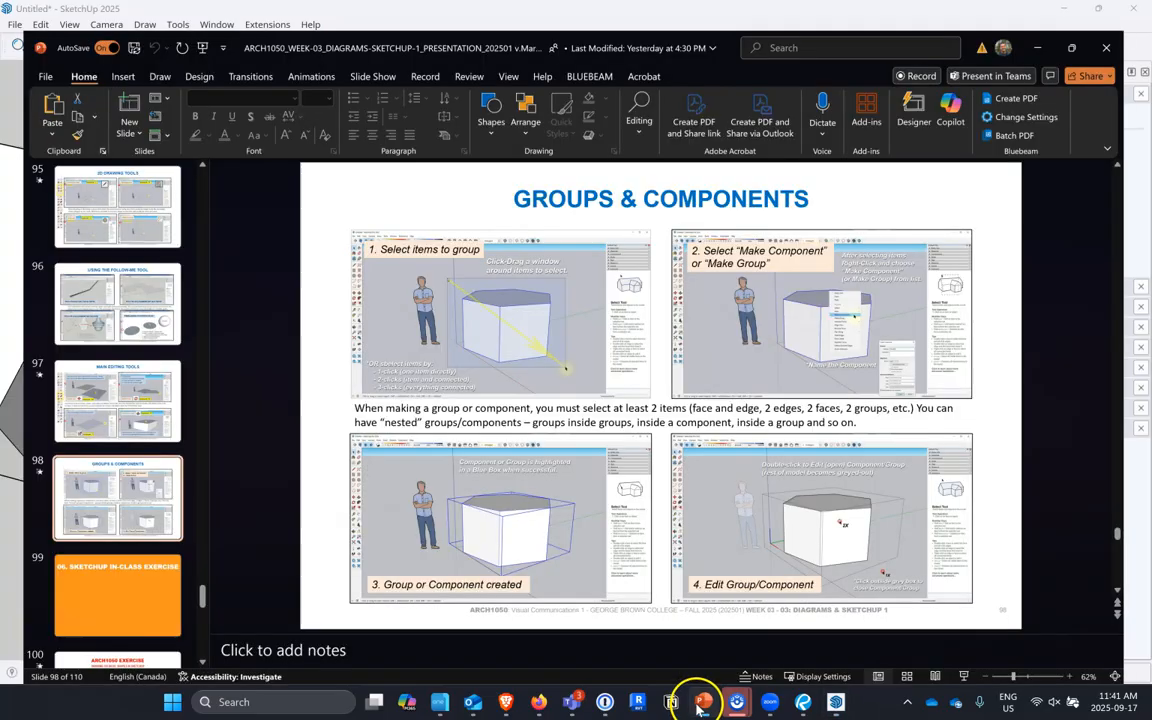
scroll(113, 545, down, 2)
click(105, 565)
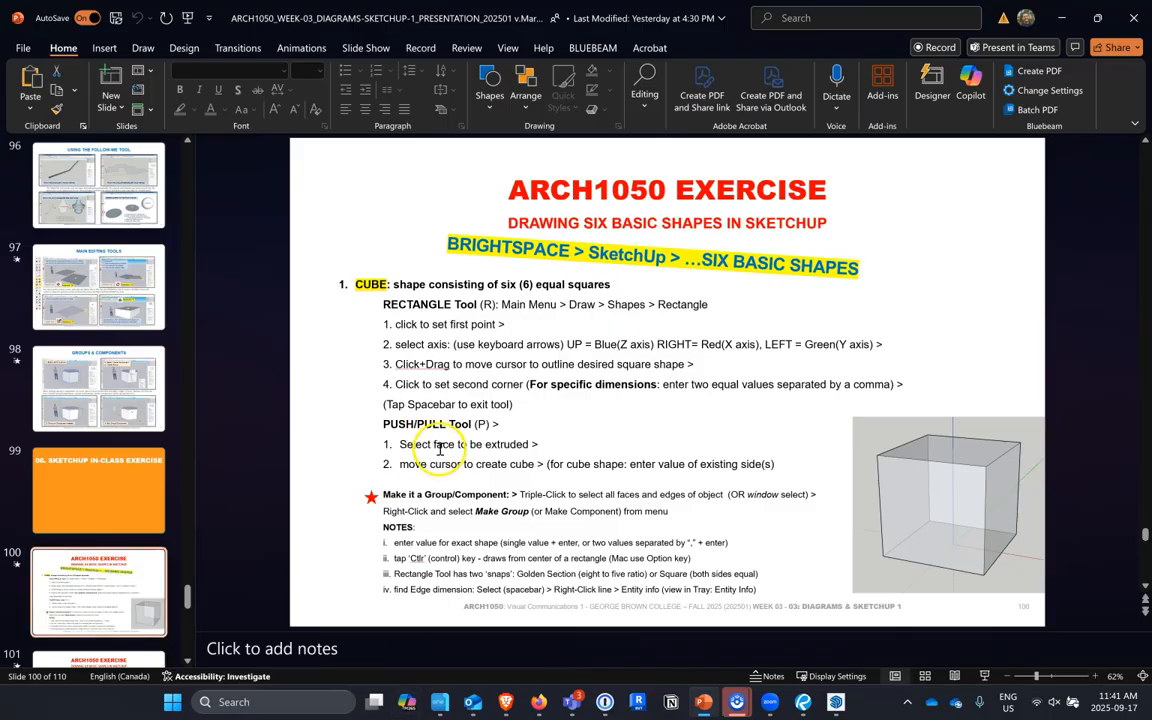
scroll(455, 445, down, 2)
scroll(461, 451, up, 2)
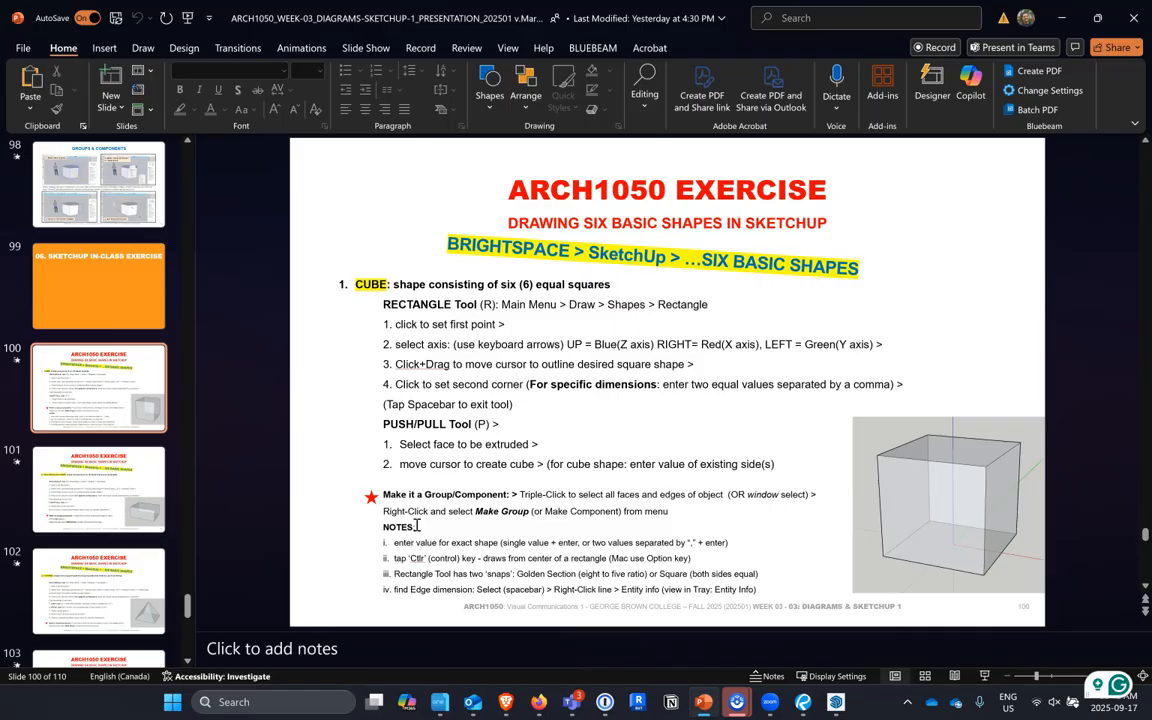
scroll(455, 345, down, 2)
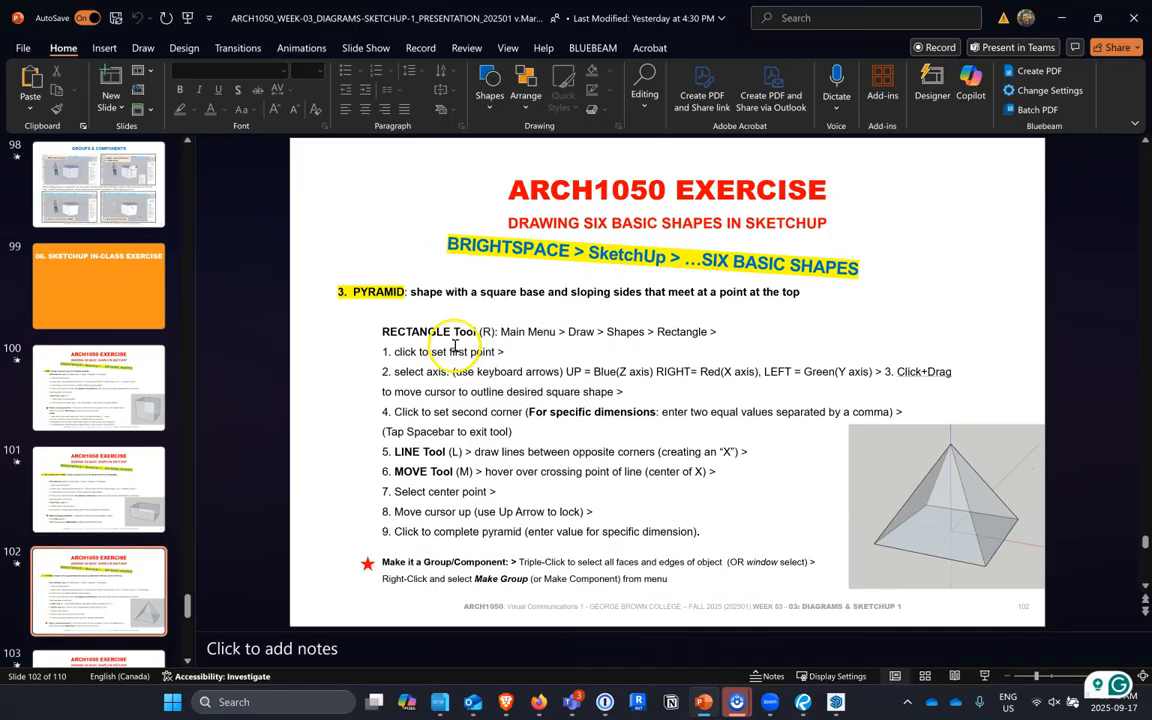
scroll(445, 395, down, 1)
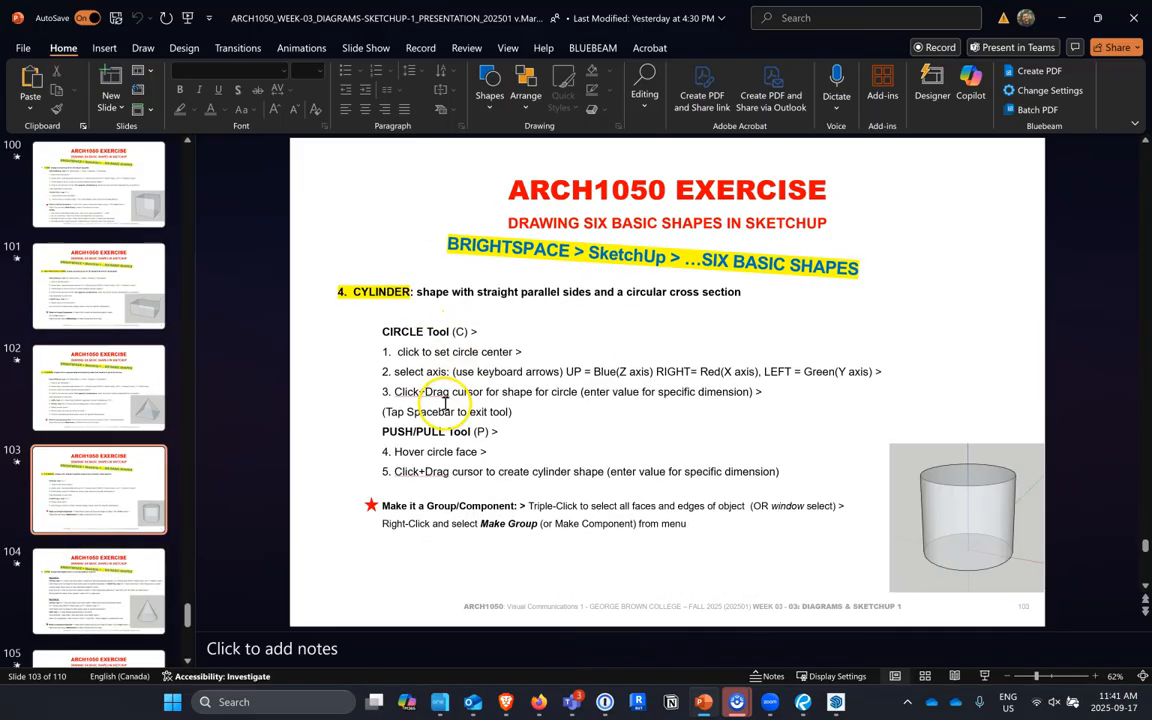
scroll(447, 400, down, 1)
scroll(449, 397, down, 2)
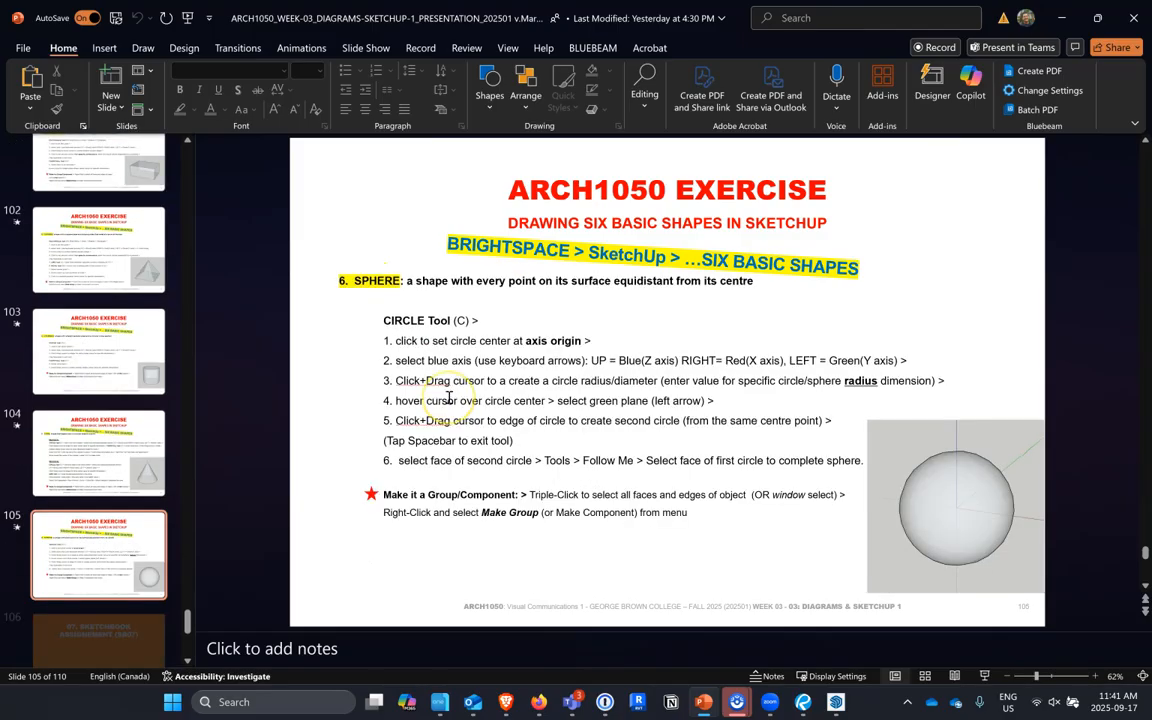
scroll(449, 397, up, 1)
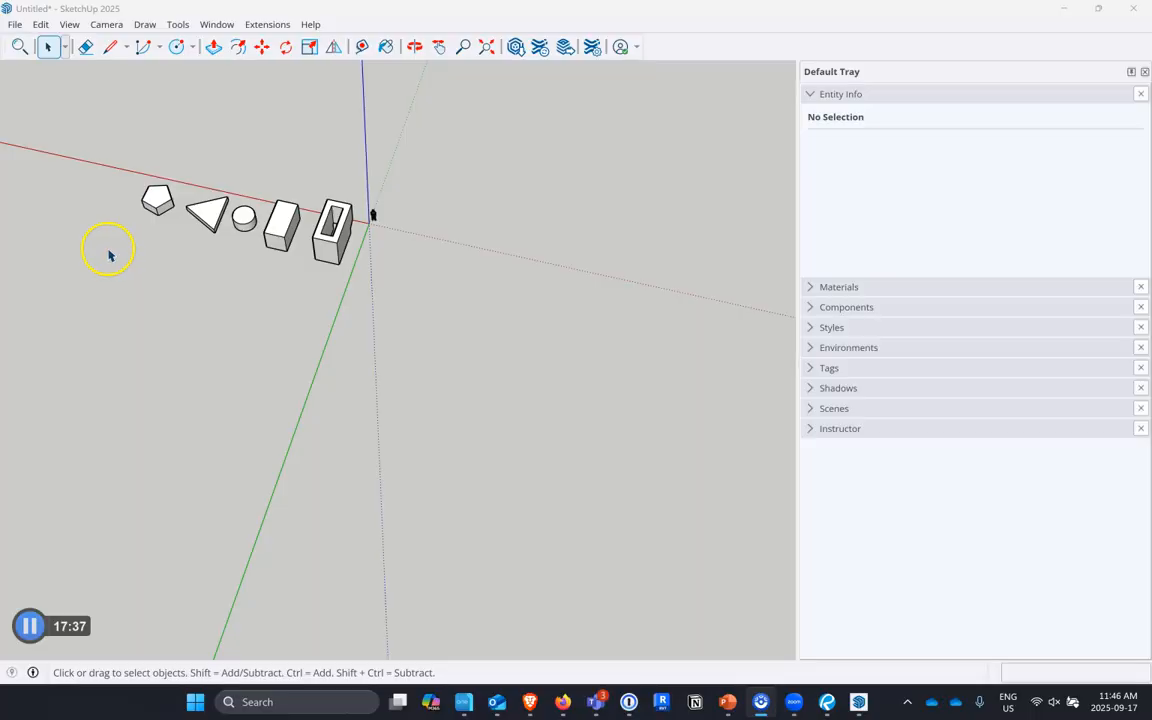
Draw a 3-sided polygon beside the pentagonal prism with an inscribed radius of about 6' 9 9/16"
mouse_move(125, 238)
middle_down()
mouse_move(141, 249)
mouse_move(737, 119)
mouse_move(856, 64)
middle_up()
scroll(398, 337, down, 4)
mouse_move(397, 398)
middle_down()
mouse_move(477, 407)
mouse_move(524, 380)
middle_up()
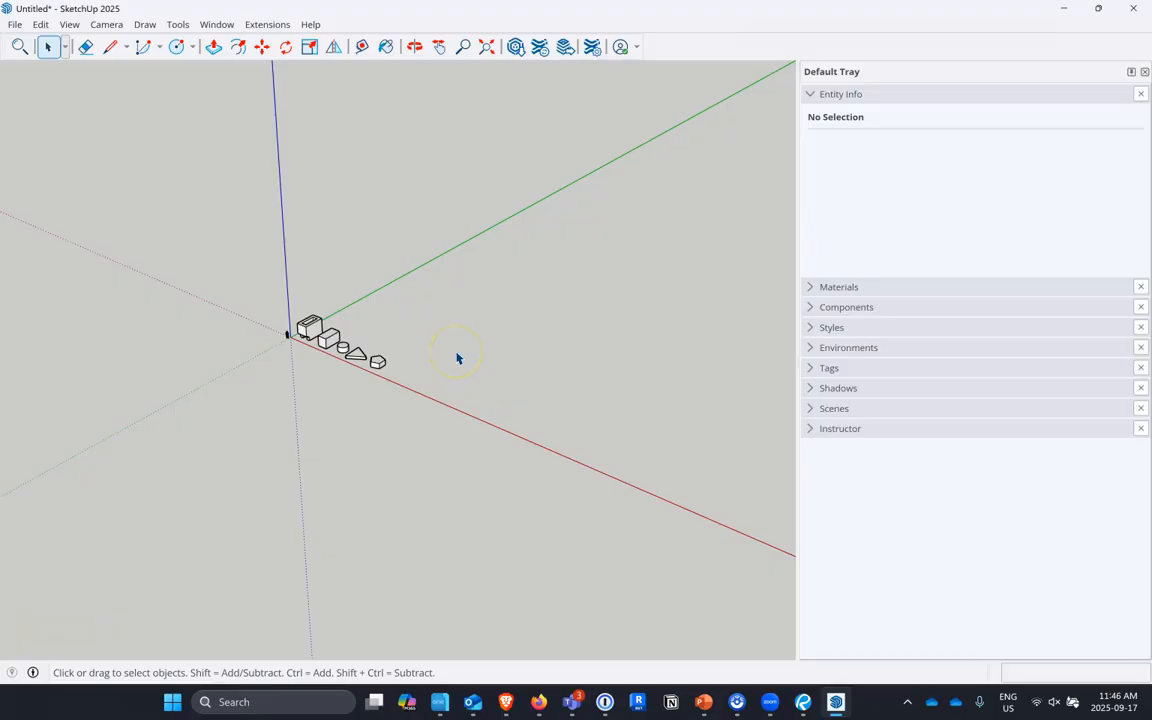
scroll(435, 432, up, 5)
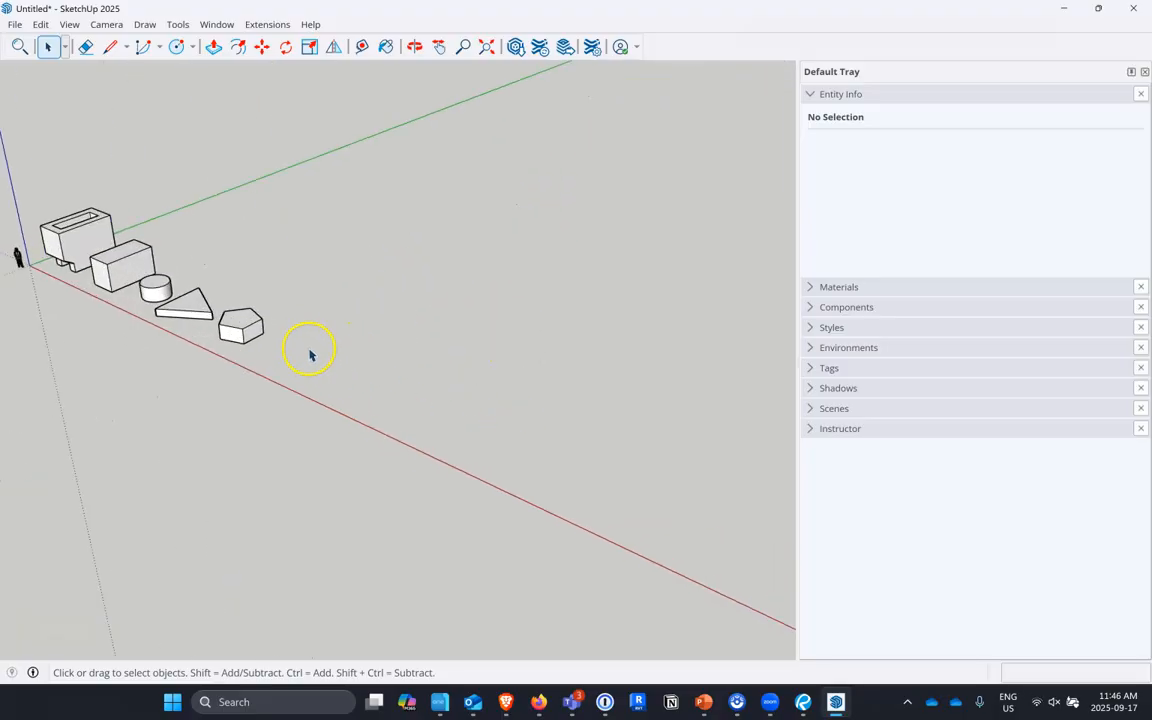
click(112, 47)
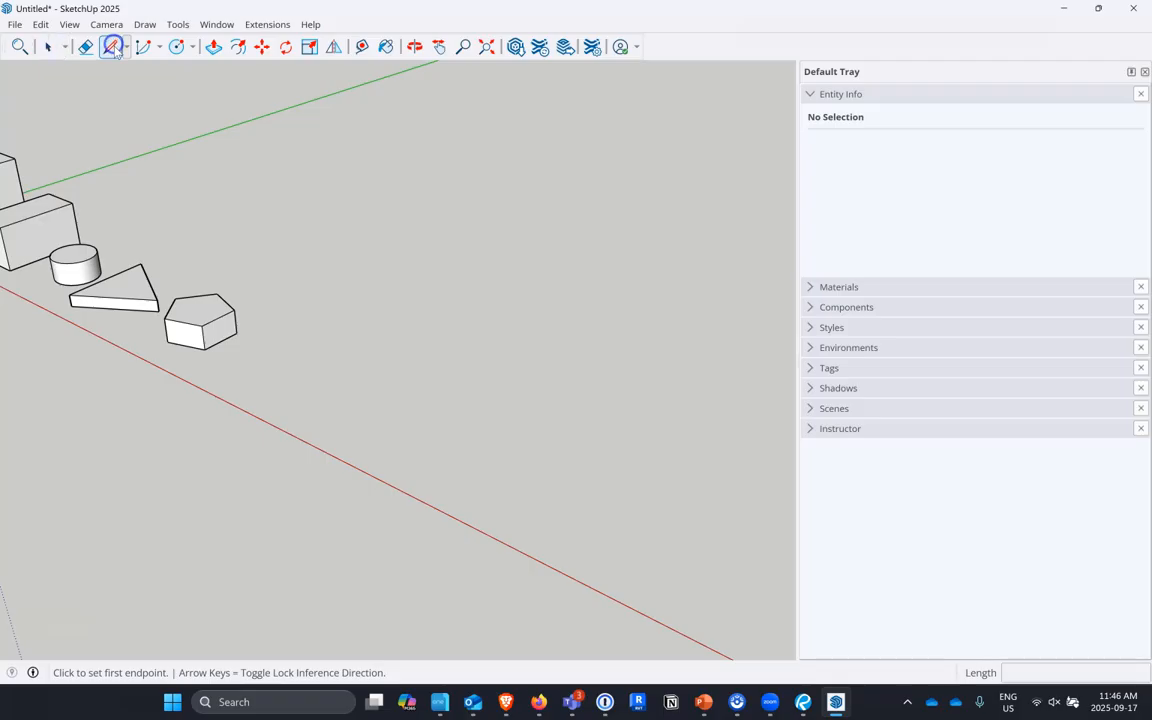
click(177, 47)
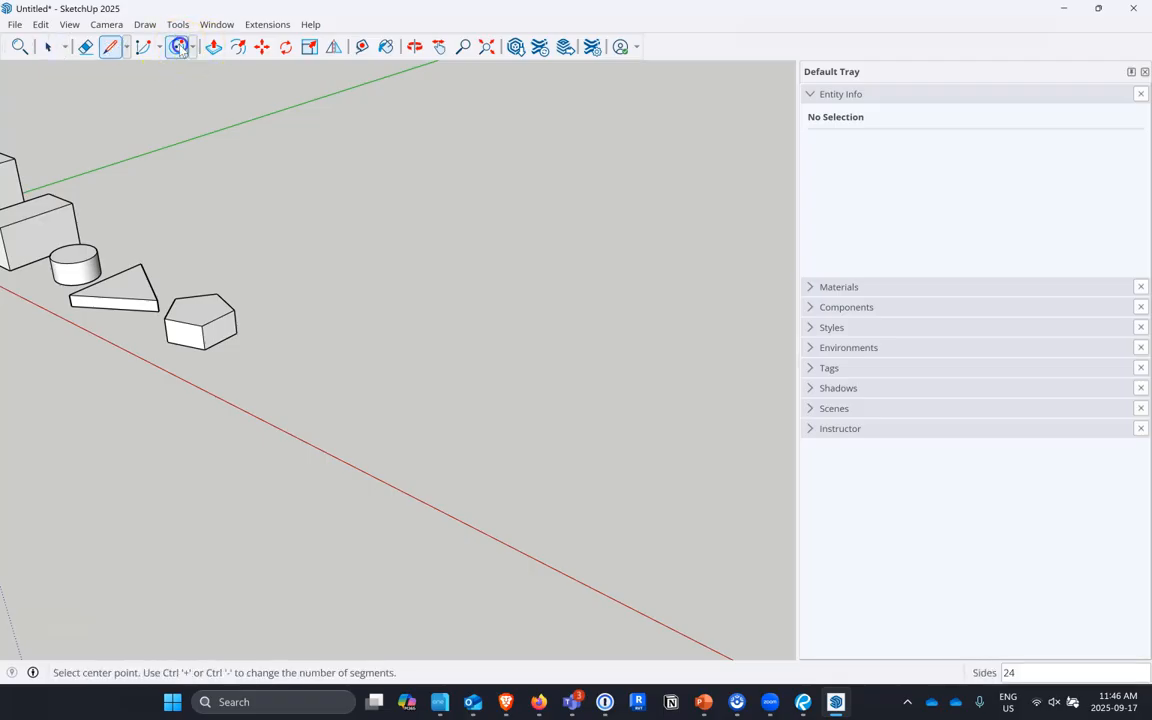
click(193, 50)
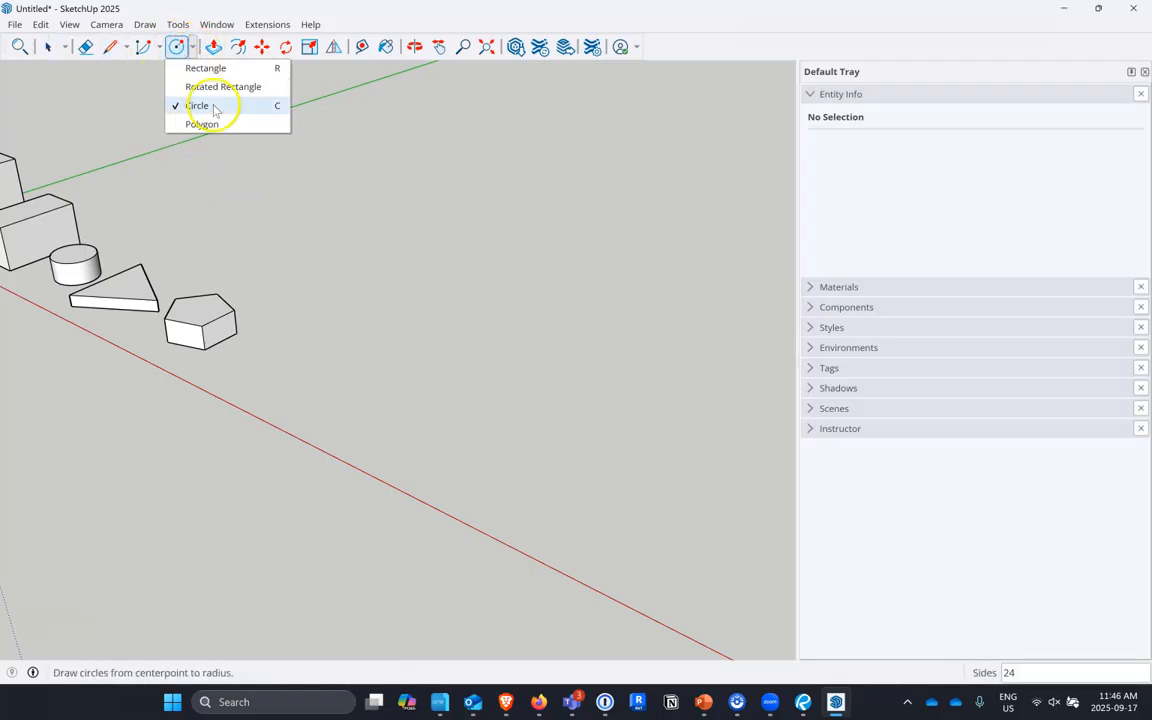
click(210, 127)
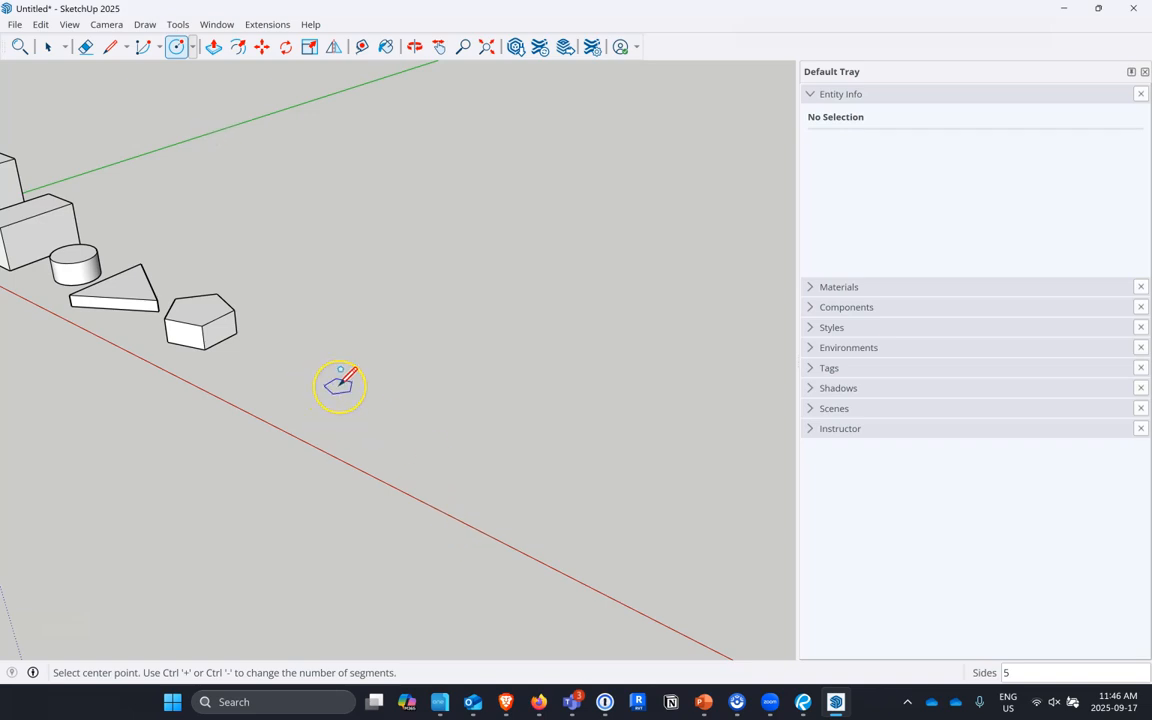
click(305, 383)
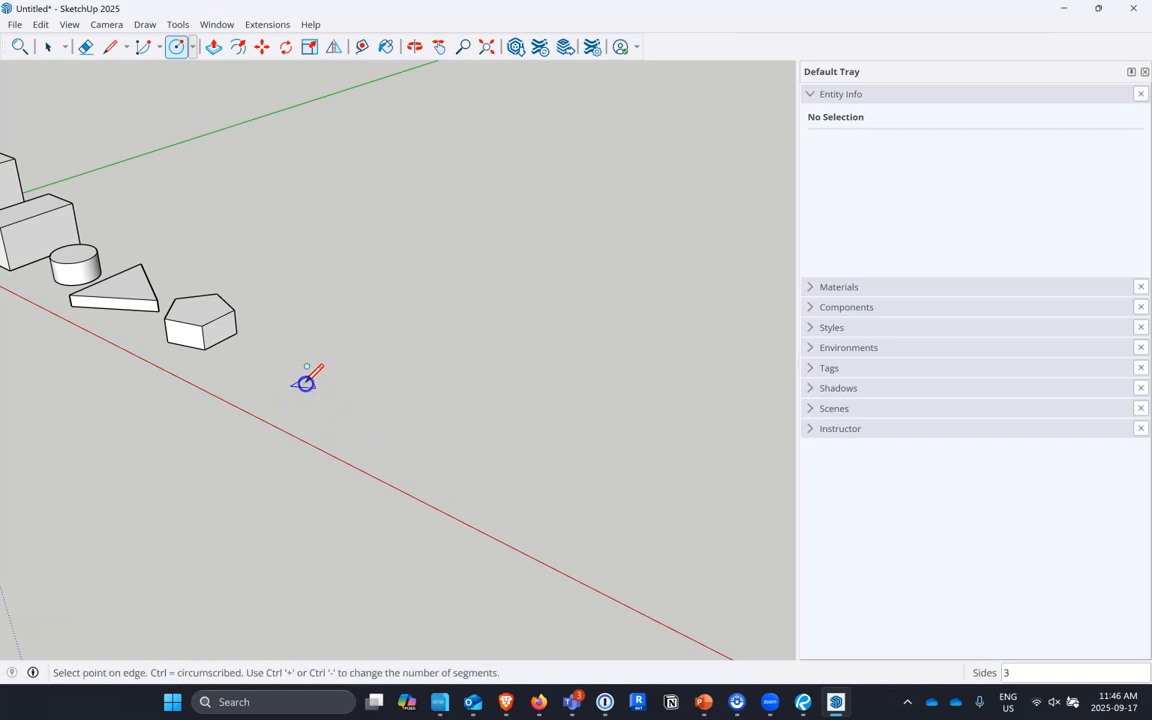
scroll(338, 404, up, 2)
click(338, 404)
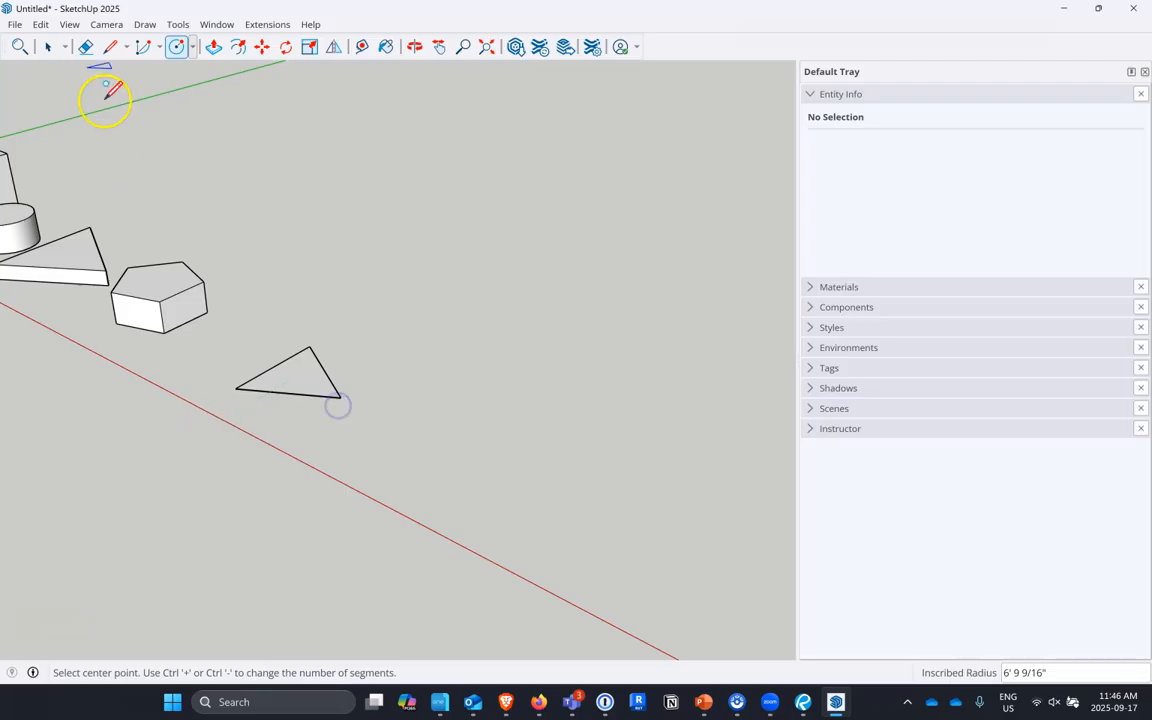
Draw a 9' vertical line up from the triangle's centre and connect its top to the two front base corners
click(295, 376)
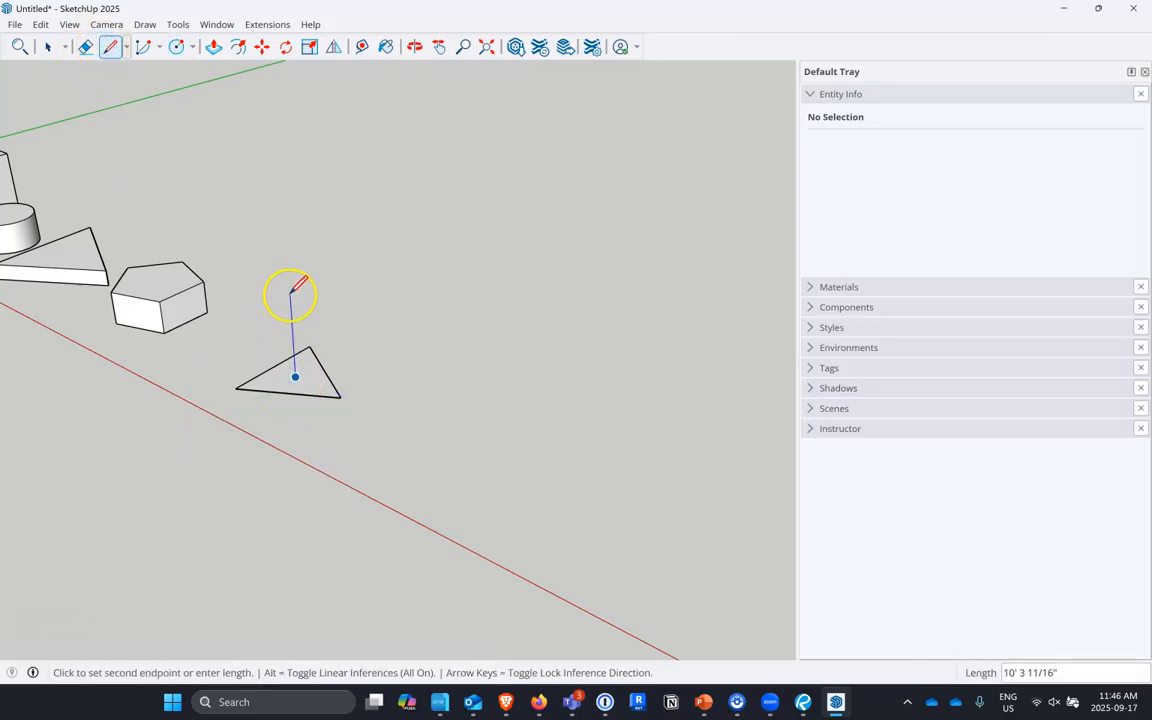
text(9')
click(338, 396)
click(289, 305)
click(233, 389)
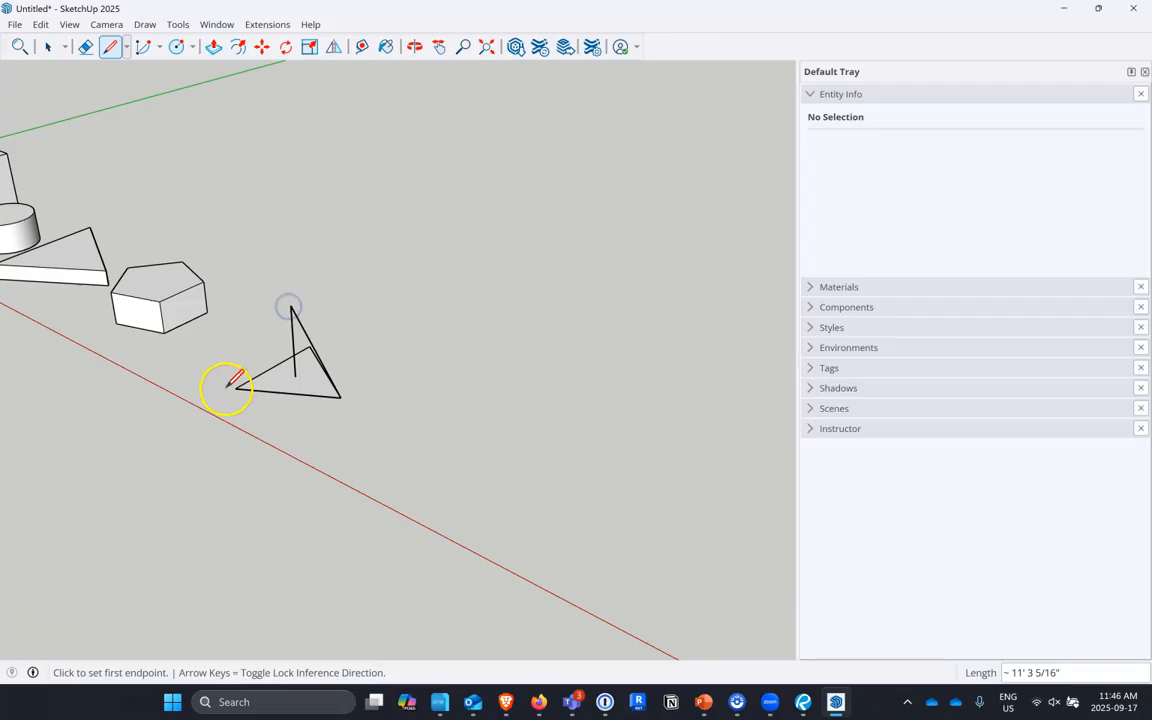
click(290, 306)
Erase the vertical centre line inside the unfinished pyramid
middle_drag(373, 352, 697, 257)
right_click(697, 272)
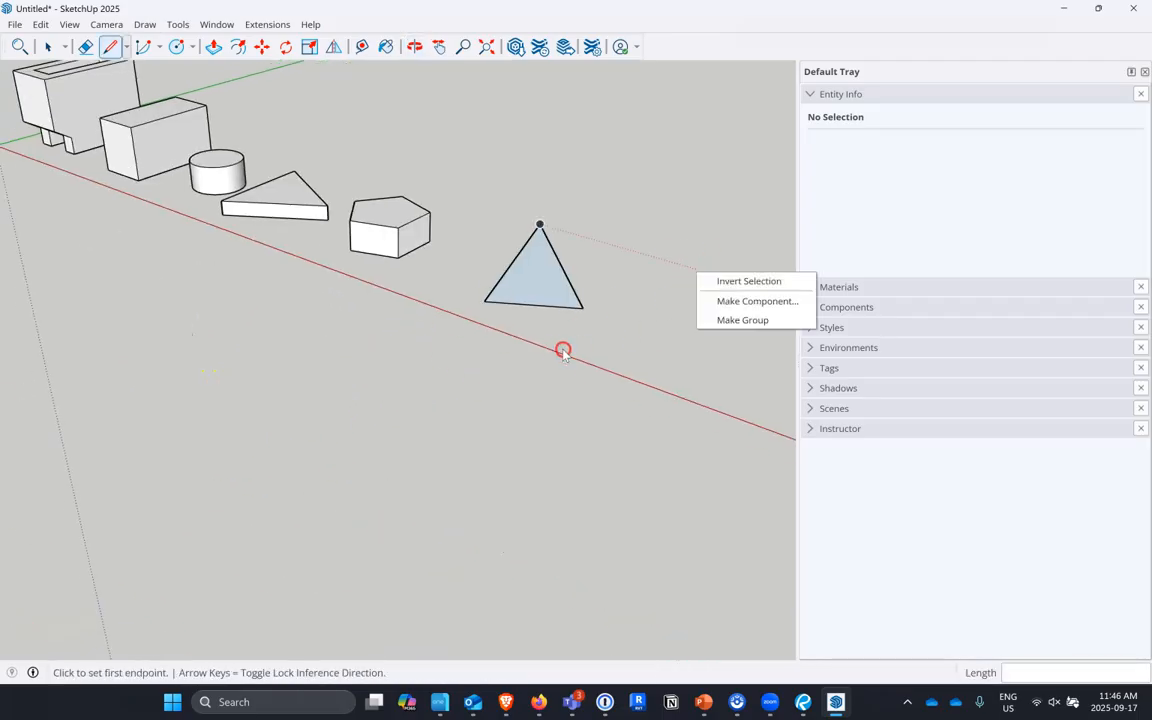
middle_drag(628, 338, 154, 321)
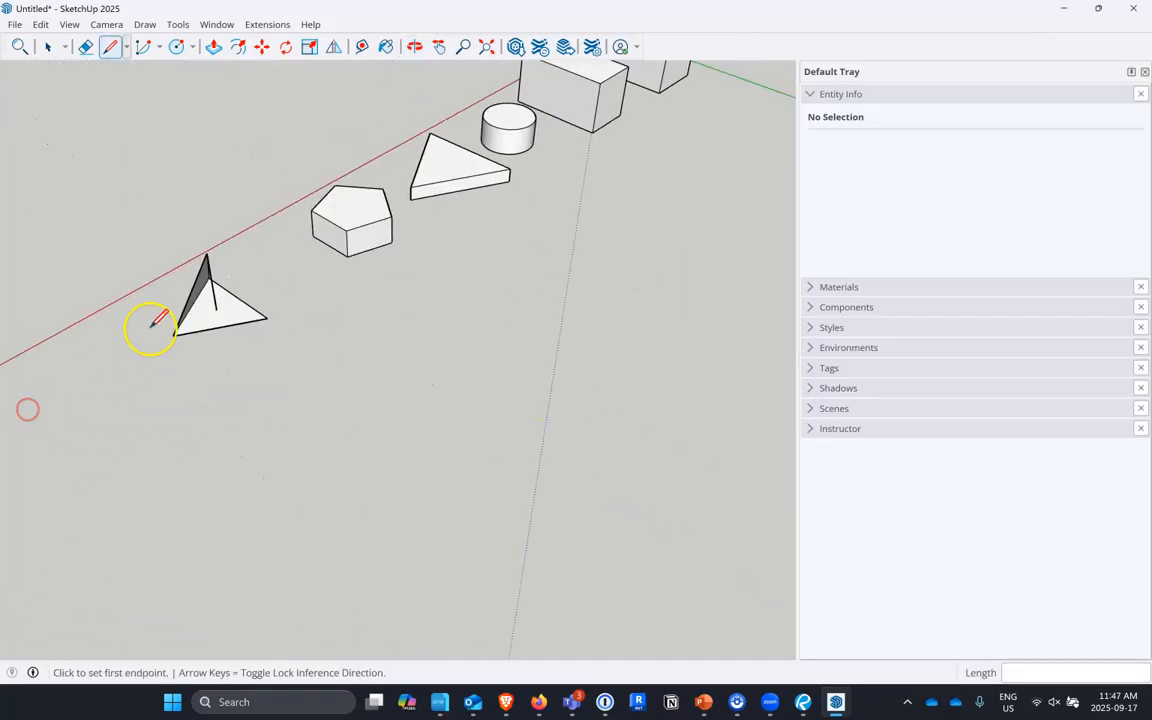
scroll(154, 321, up, 3)
scroll(141, 216, up, 3)
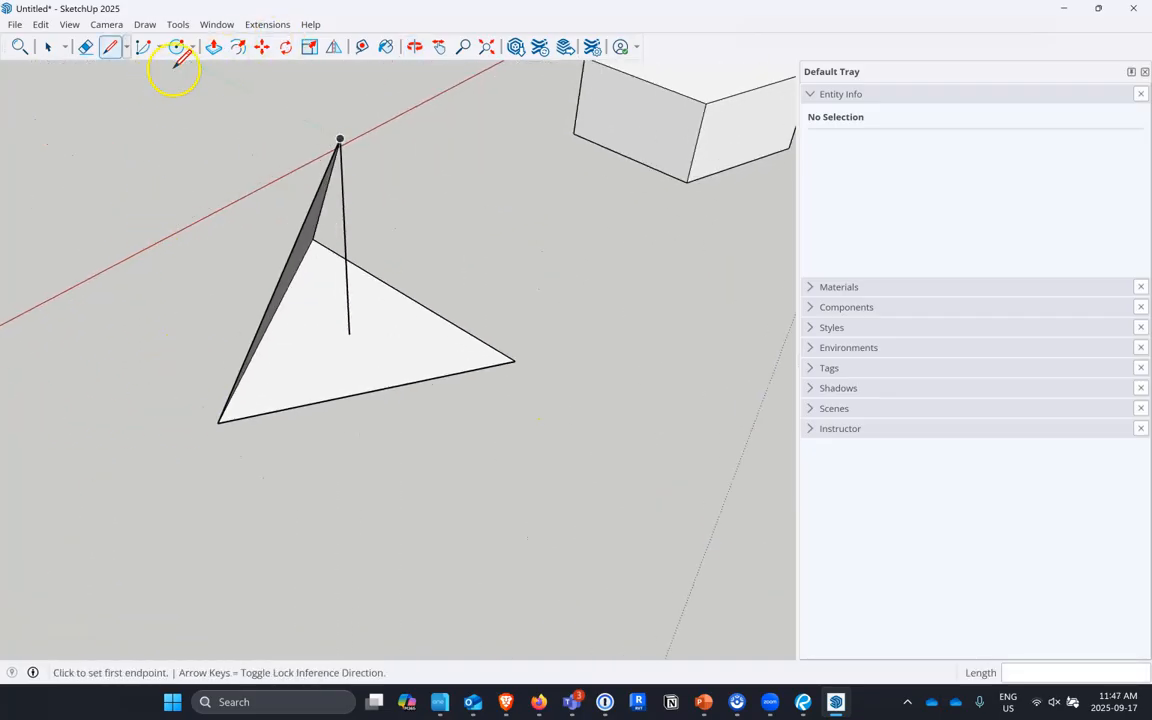
click(86, 46)
click(344, 229)
Draw the last sloping edge from the apex to the remaining base corner to close the triangular pyramid
click(110, 46)
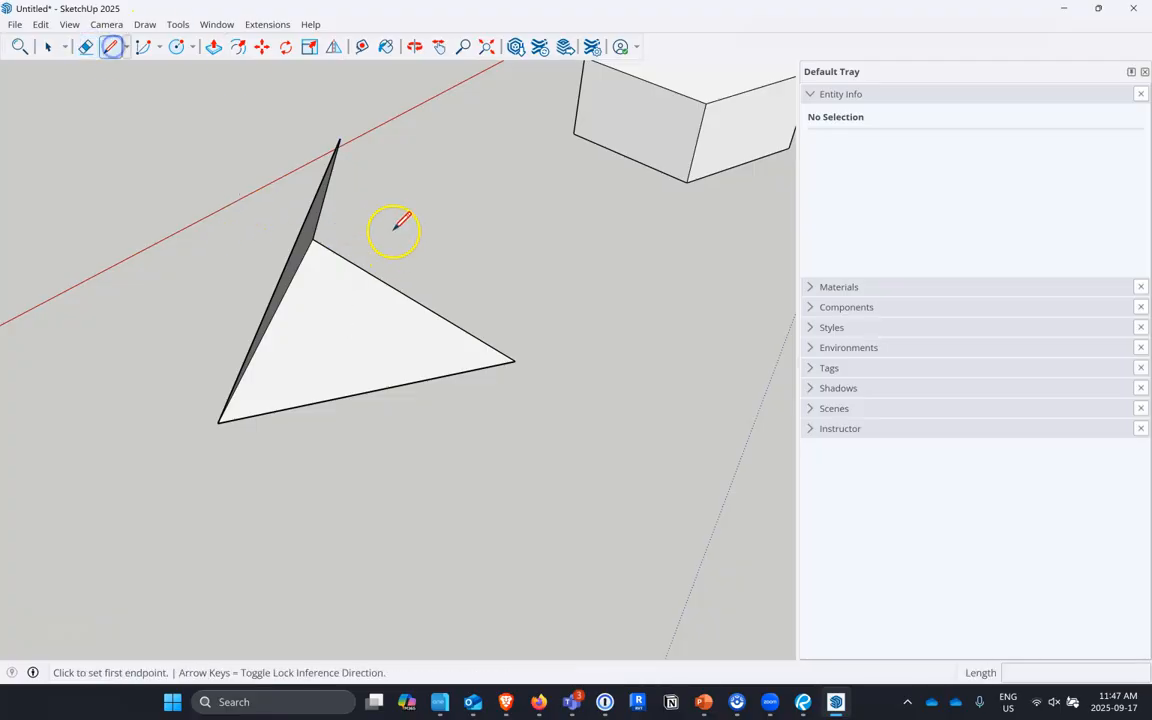
click(340, 138)
click(514, 361)
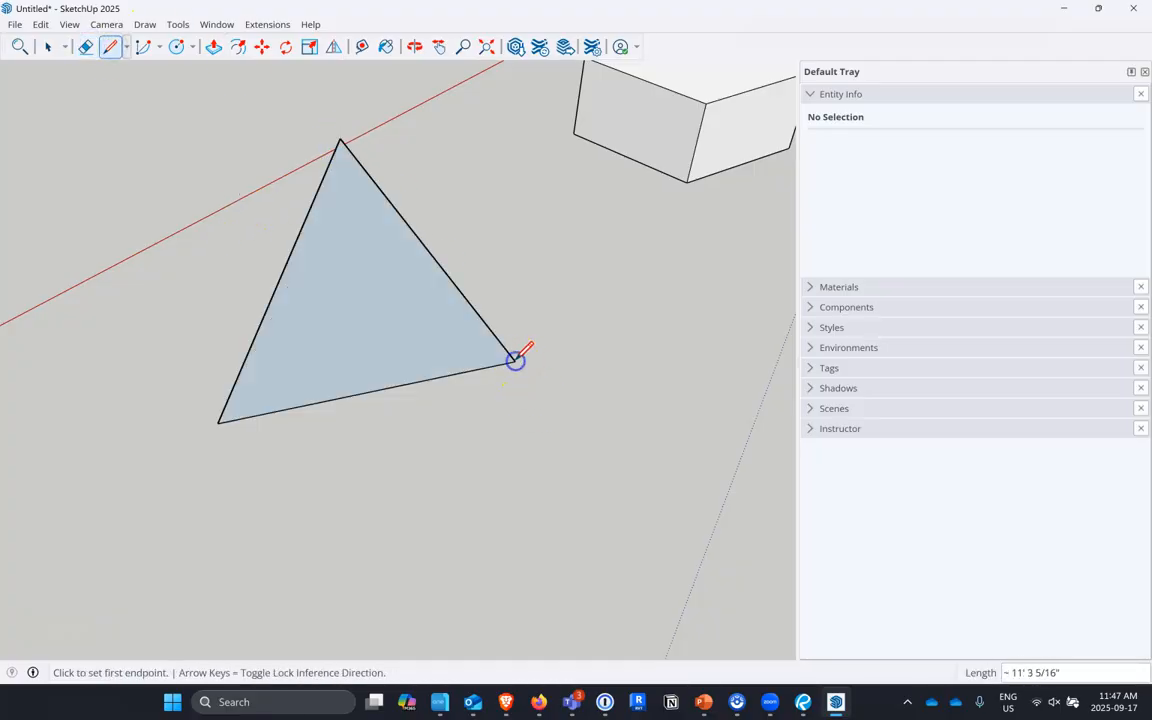
middle_drag(596, 338, 476, 398)
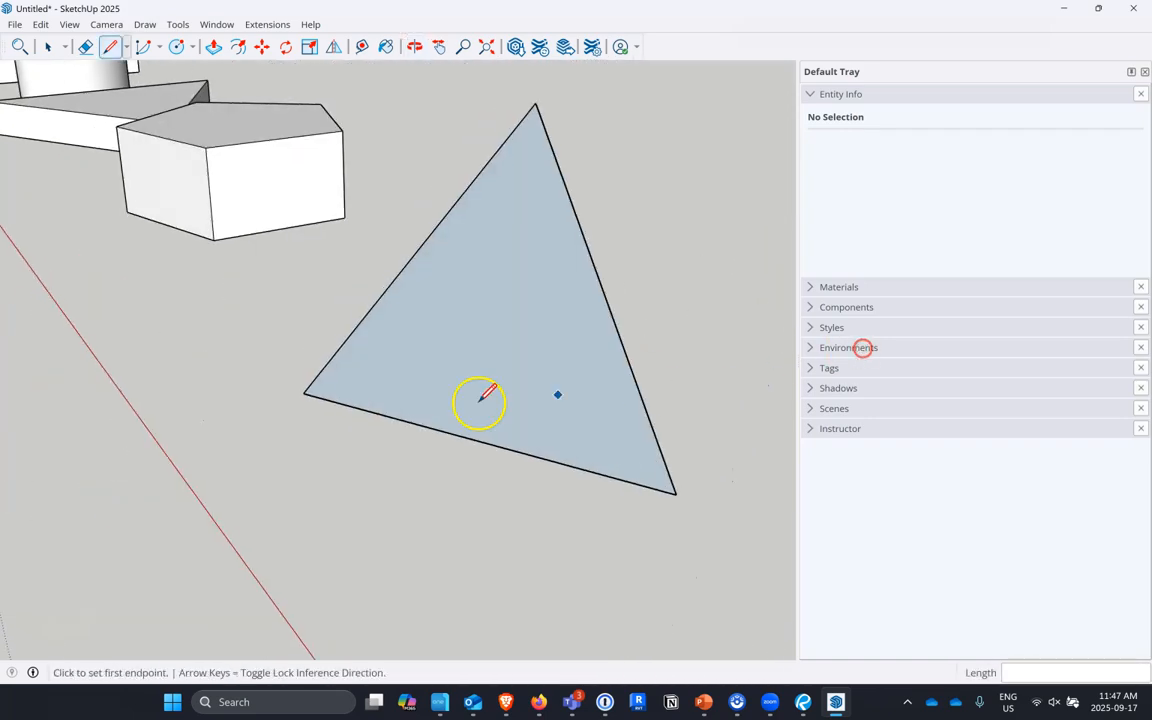
scroll(215, 400, down, 3)
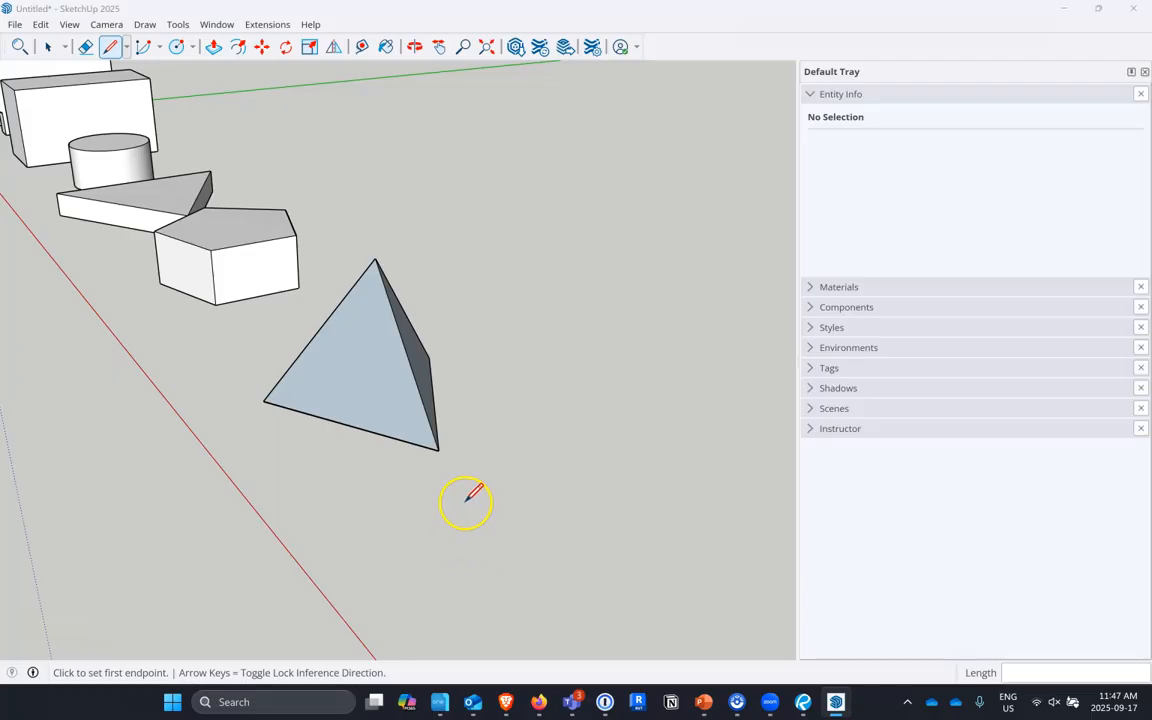
Switch to the PowerPoint presentation, review the sphere exercise slide, and return to SketchUp
key(alt+Tab)
click(520, 195)
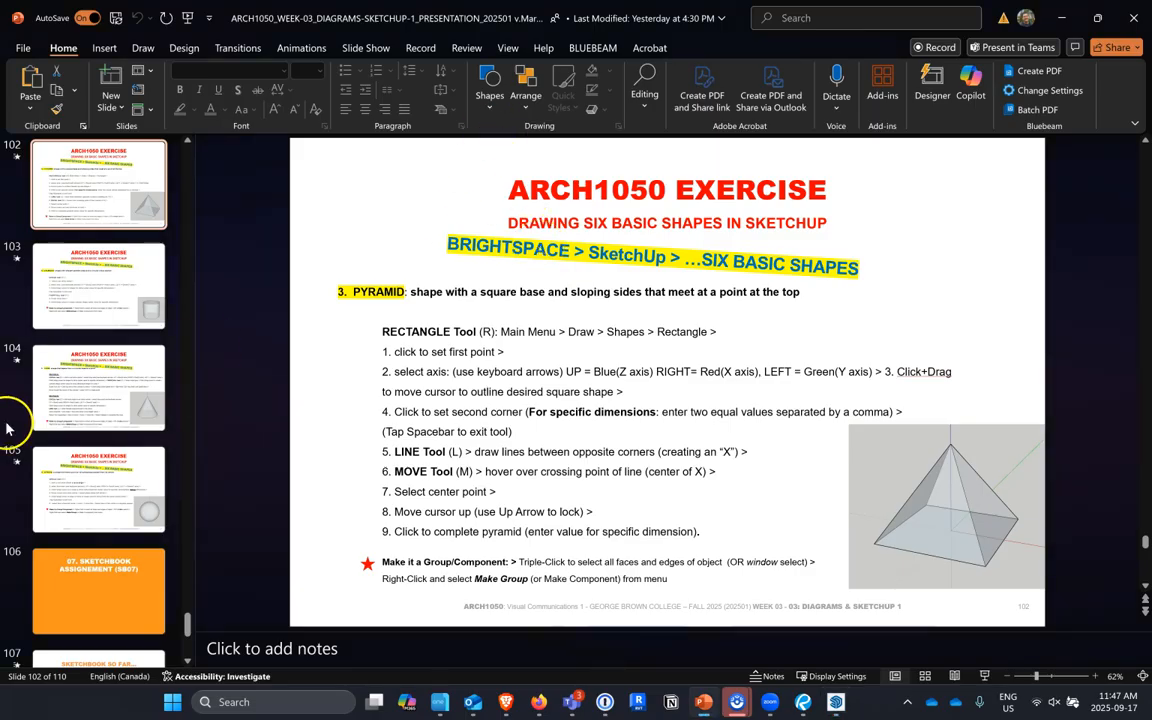
click(103, 500)
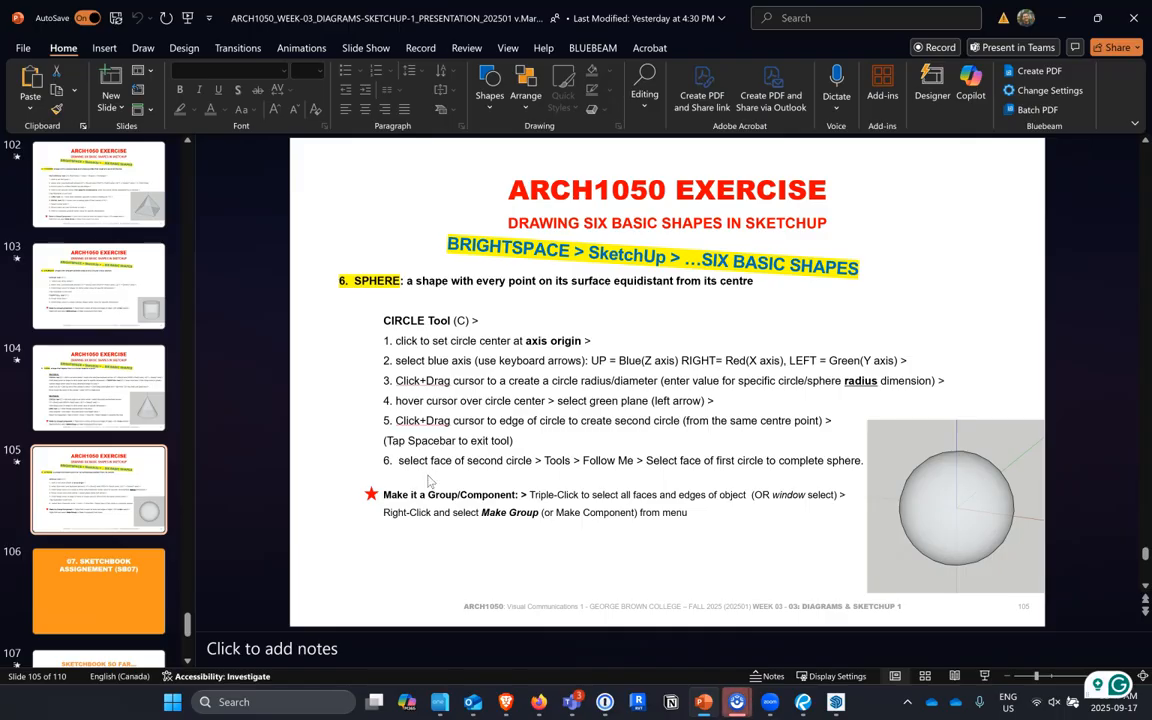
key(alt+Tab)
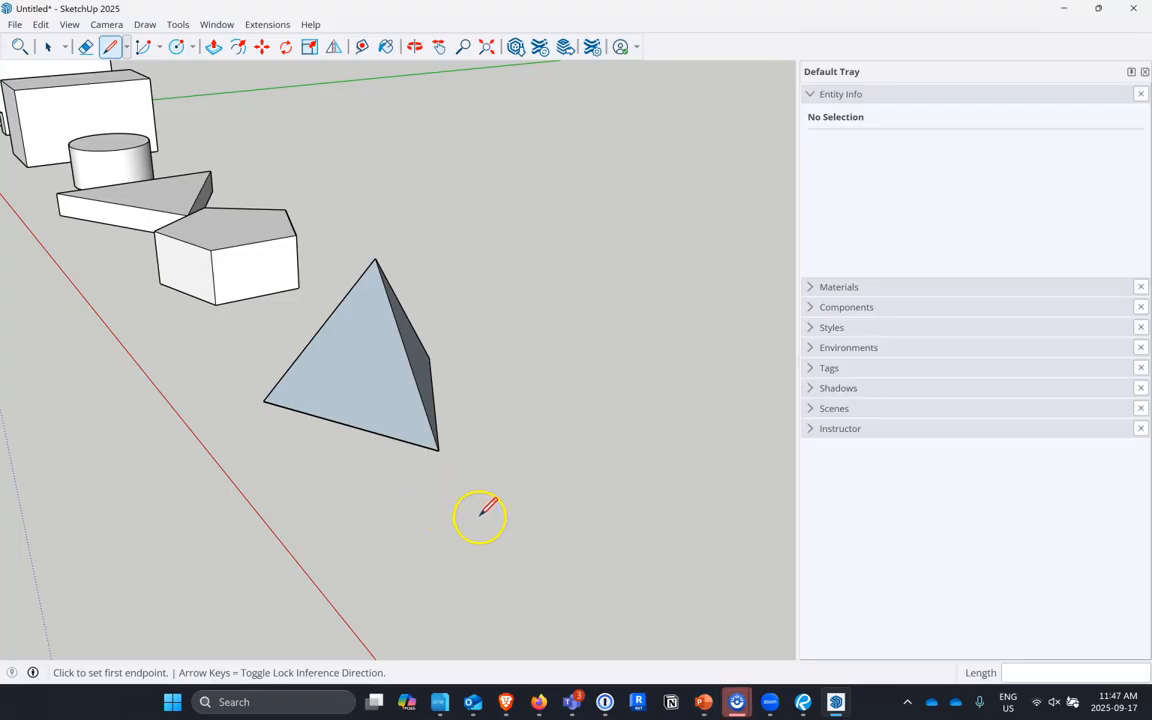